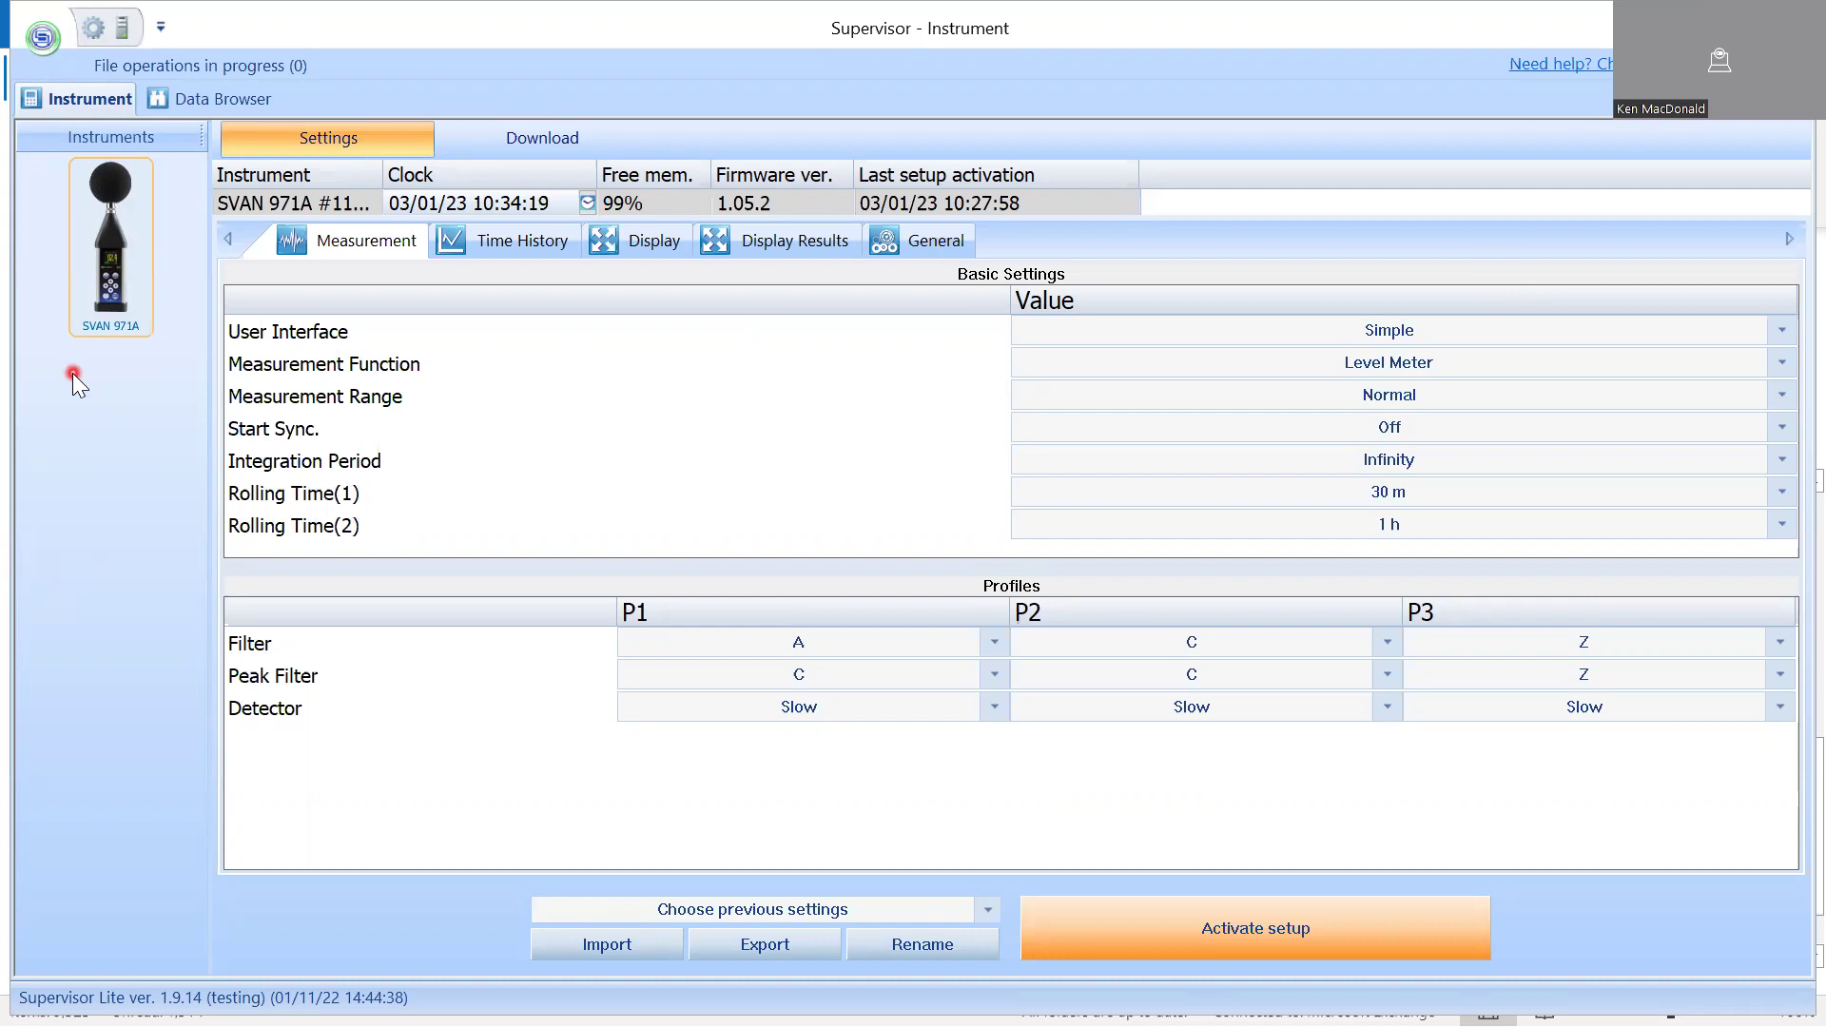
- Sync the SVAN 971A's clock with the computer and confirm the update to 03/01/23 10:34:48
click(95, 305)
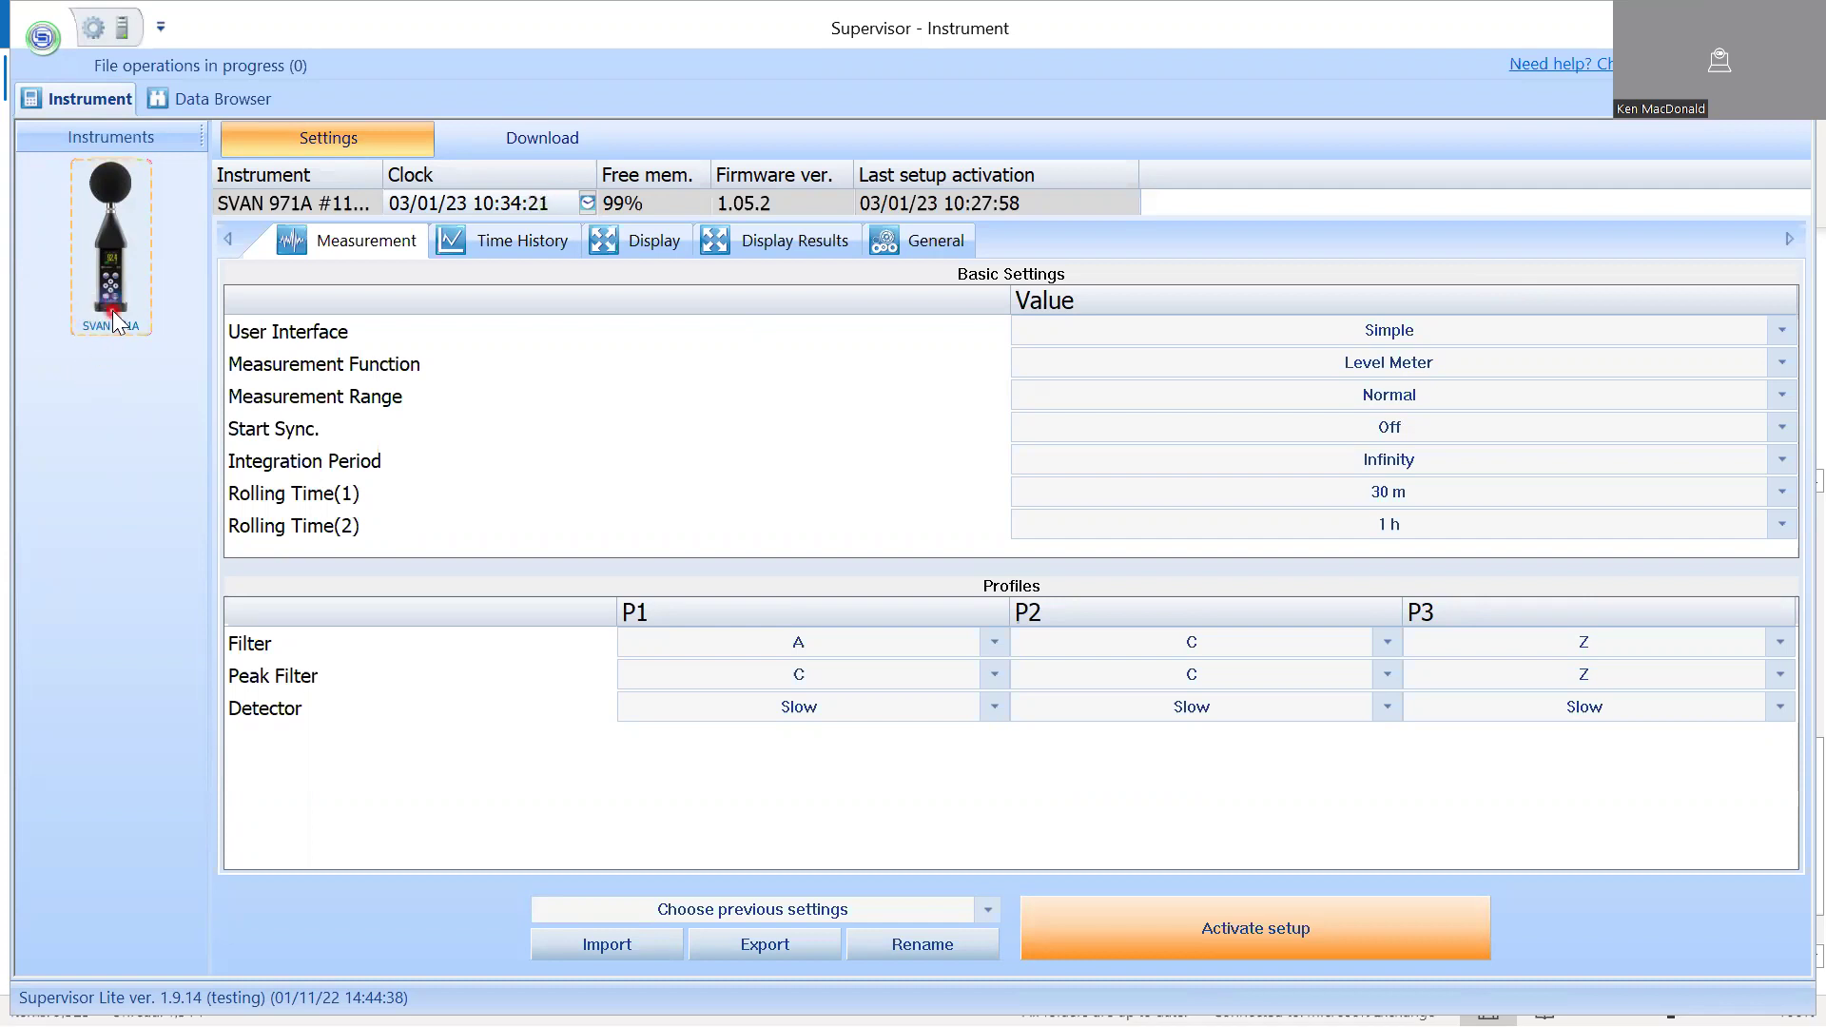
click(108, 352)
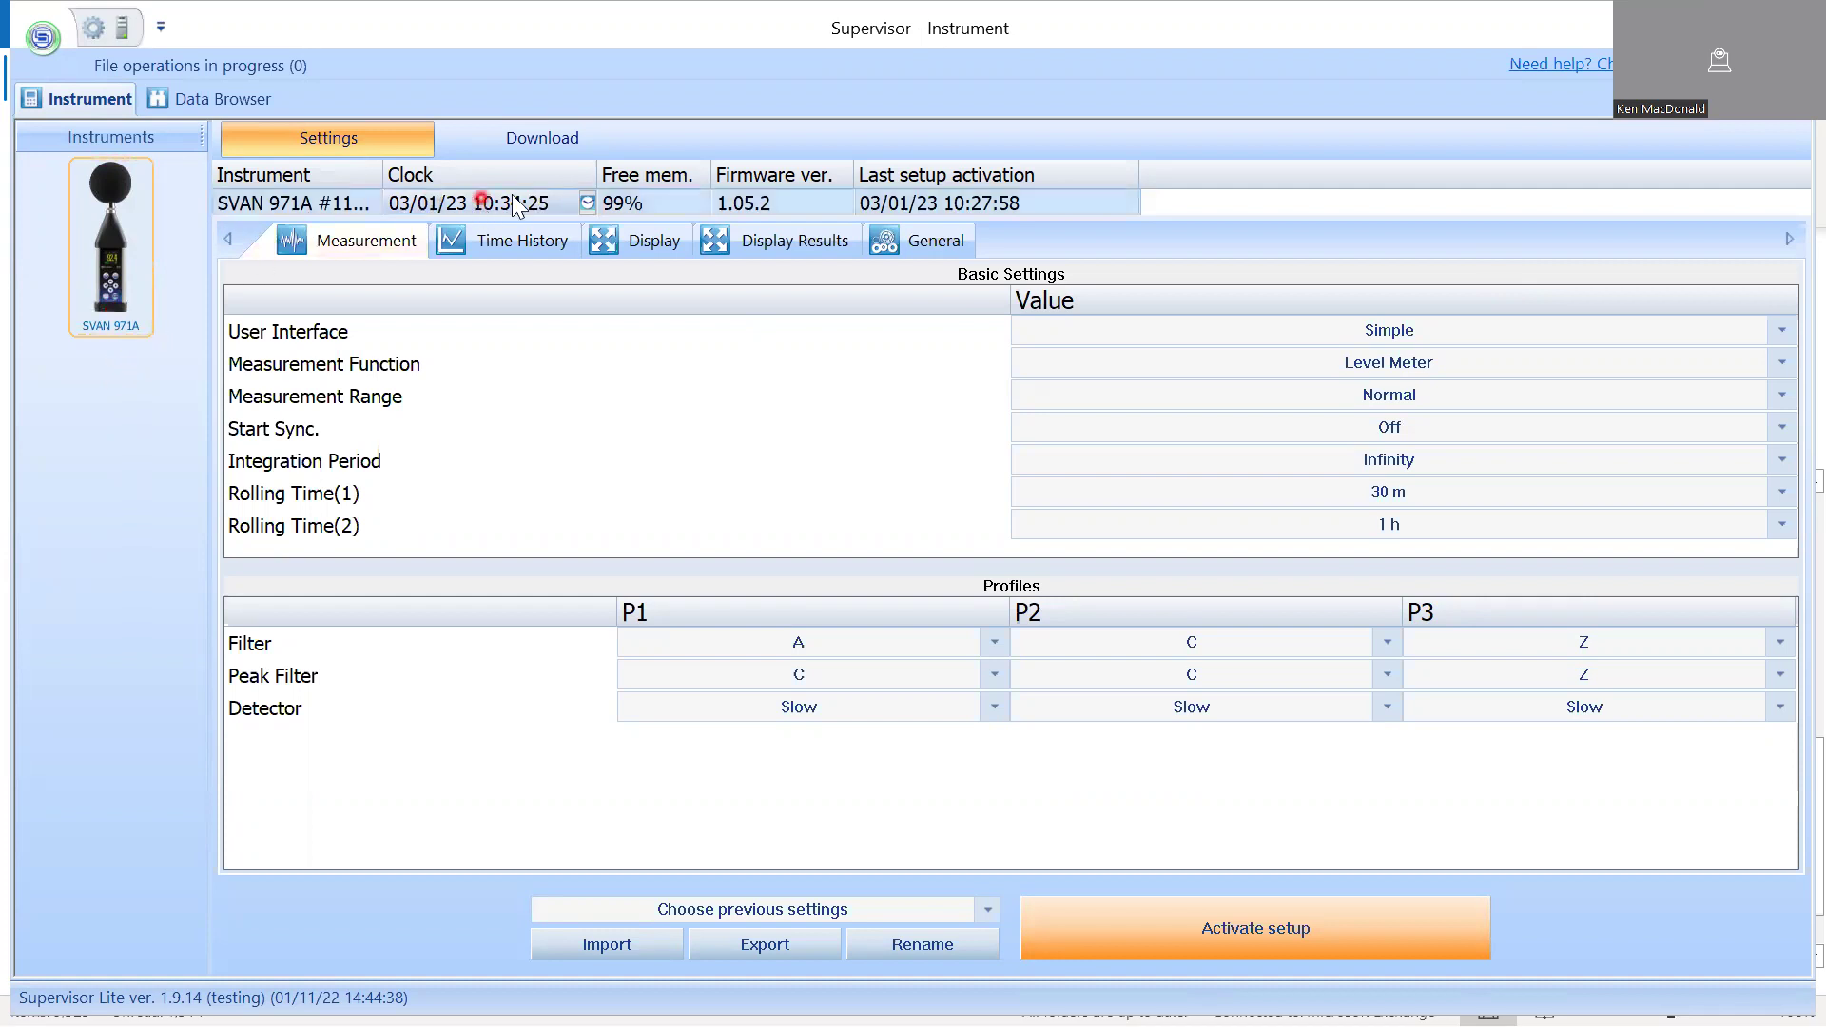
click(588, 203)
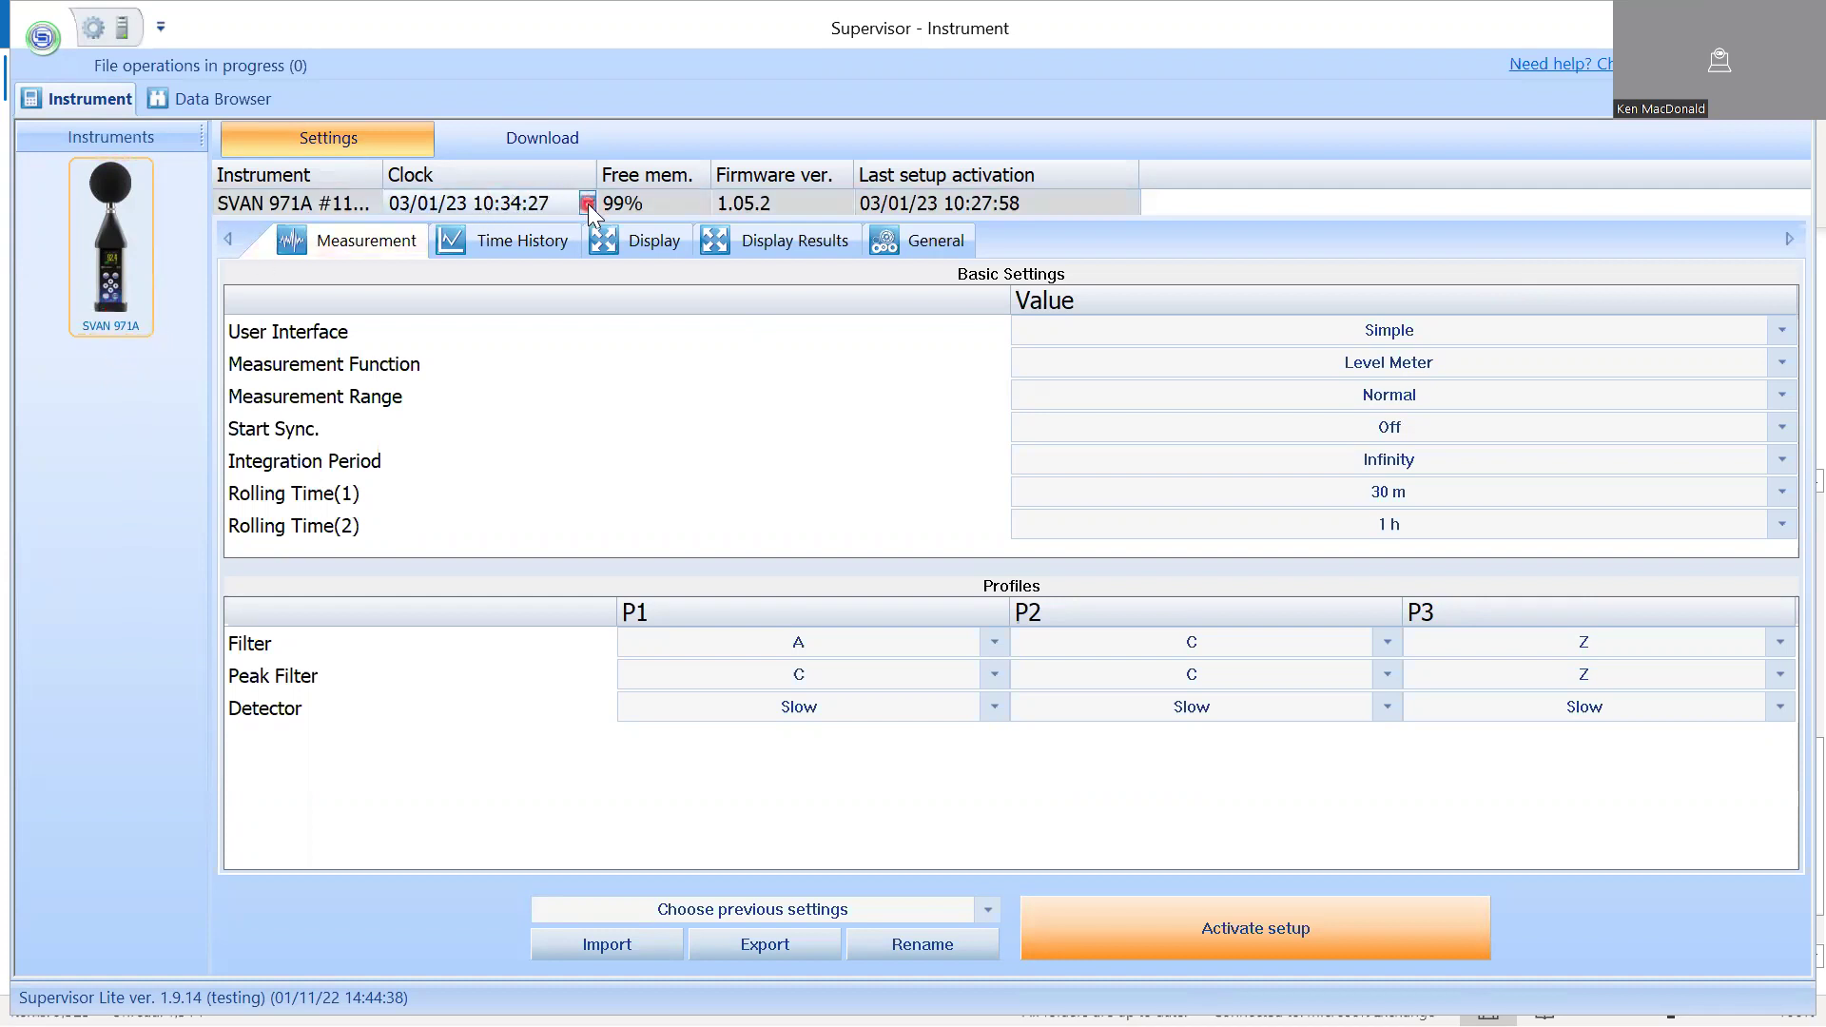
click(978, 571)
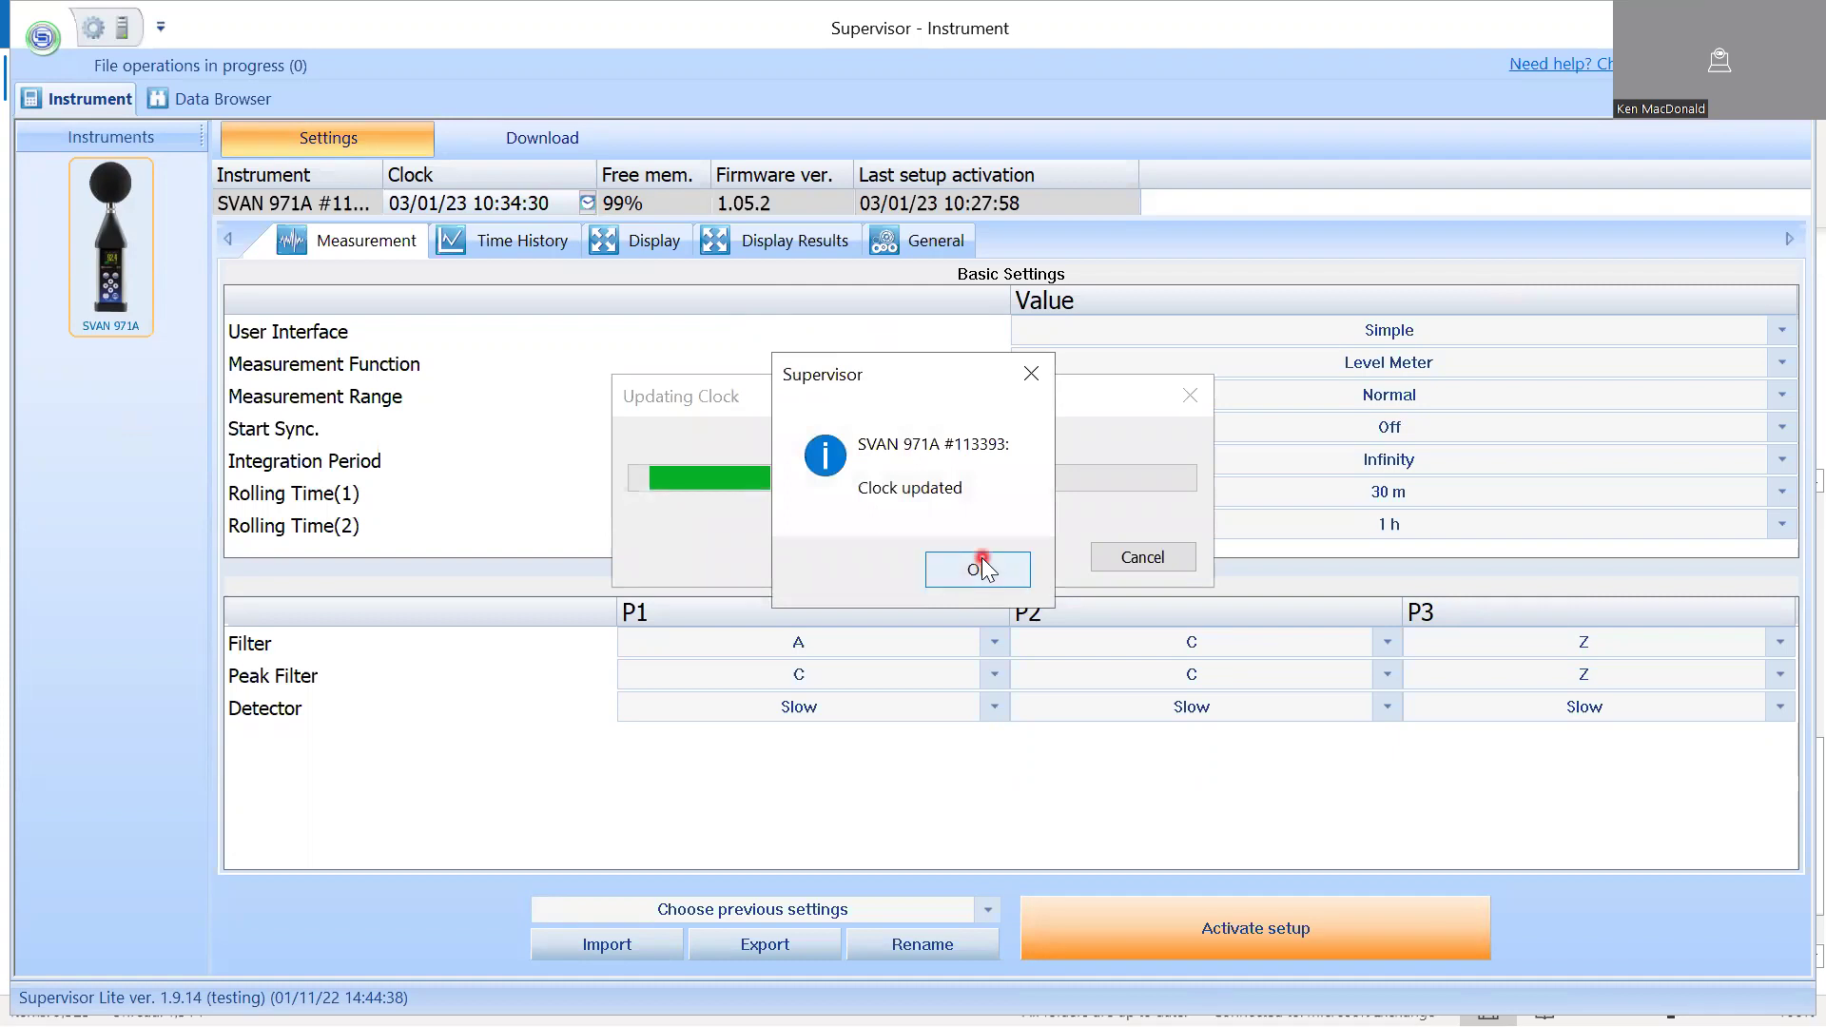
click(977, 568)
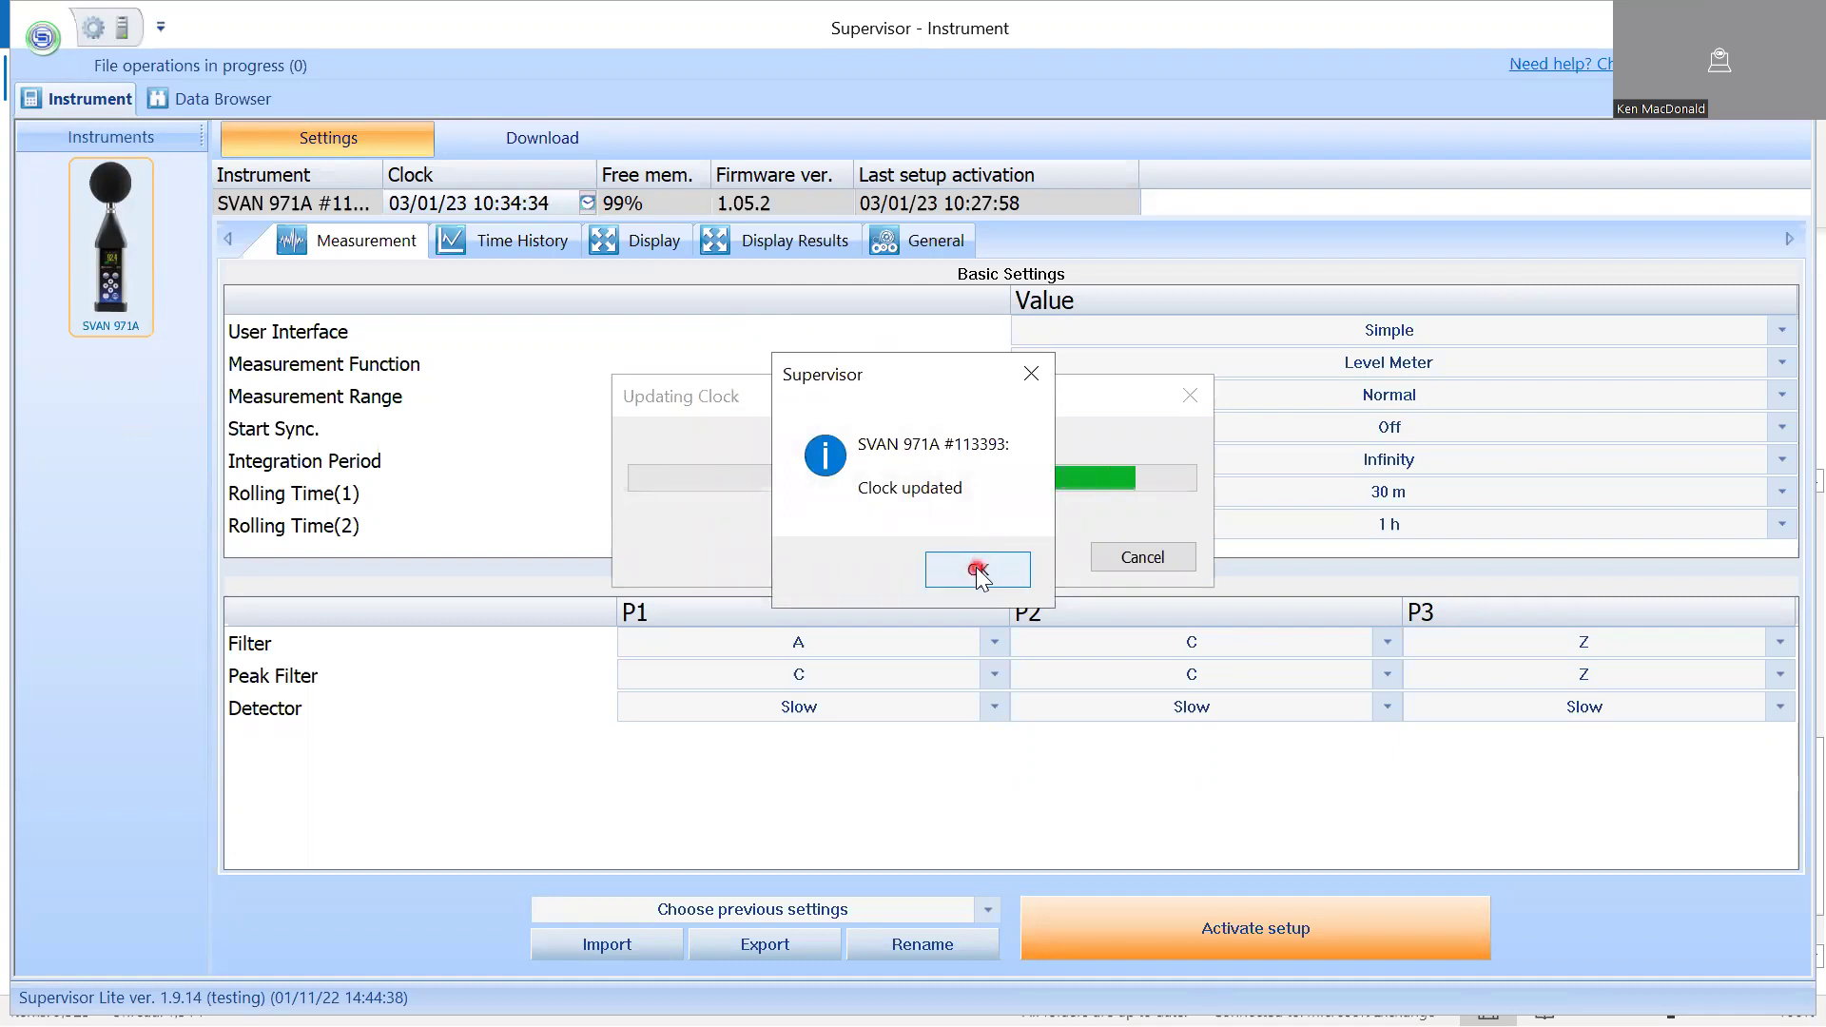
click(977, 568)
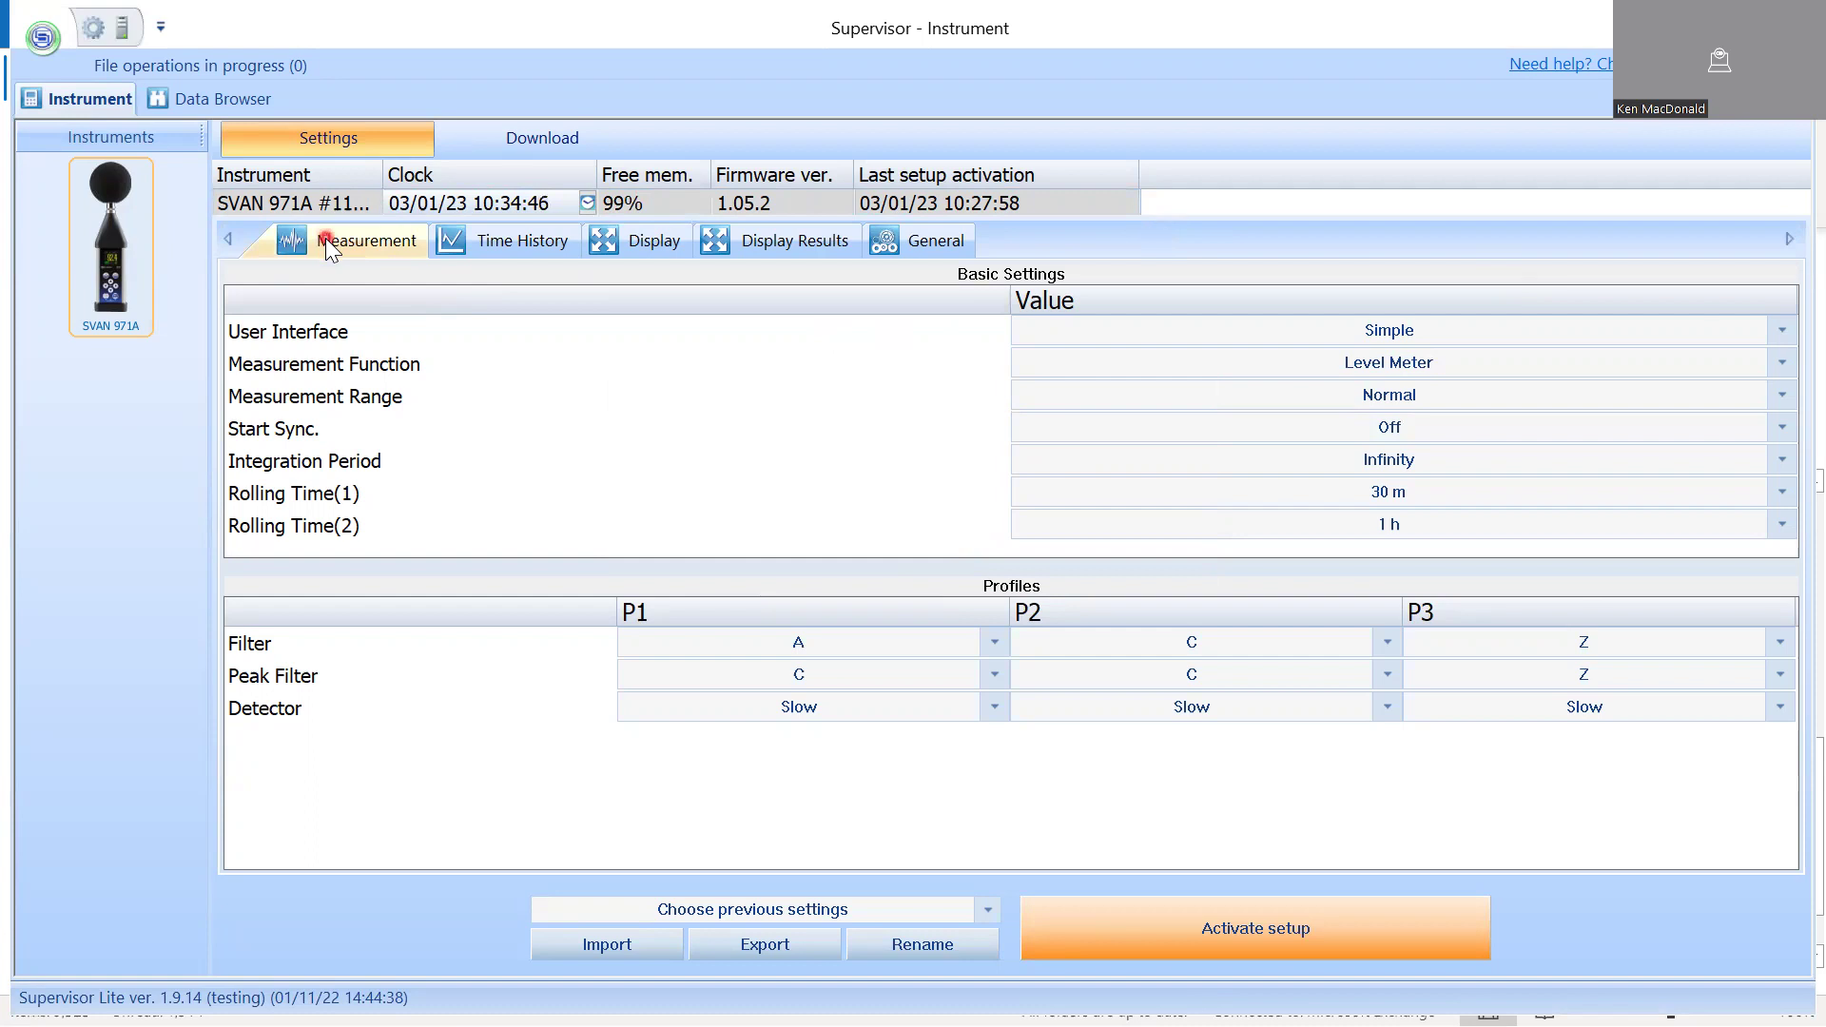
click(1782, 330)
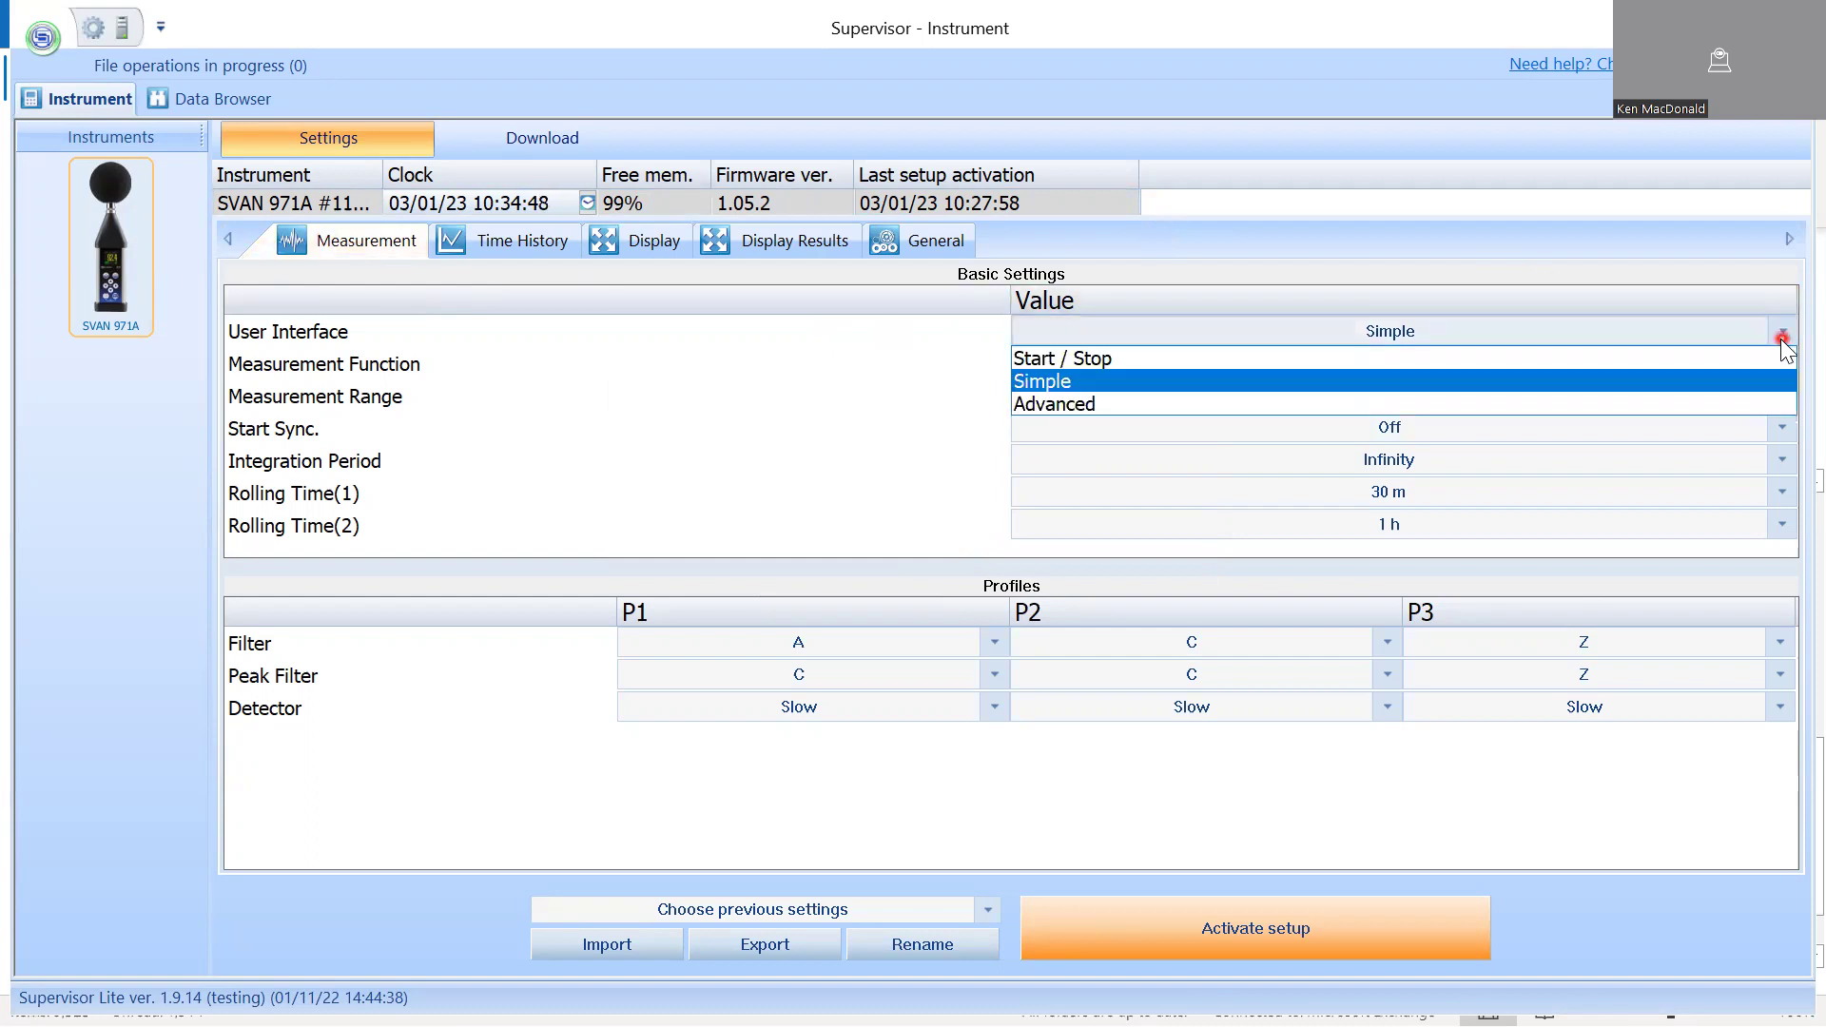
click(1672, 372)
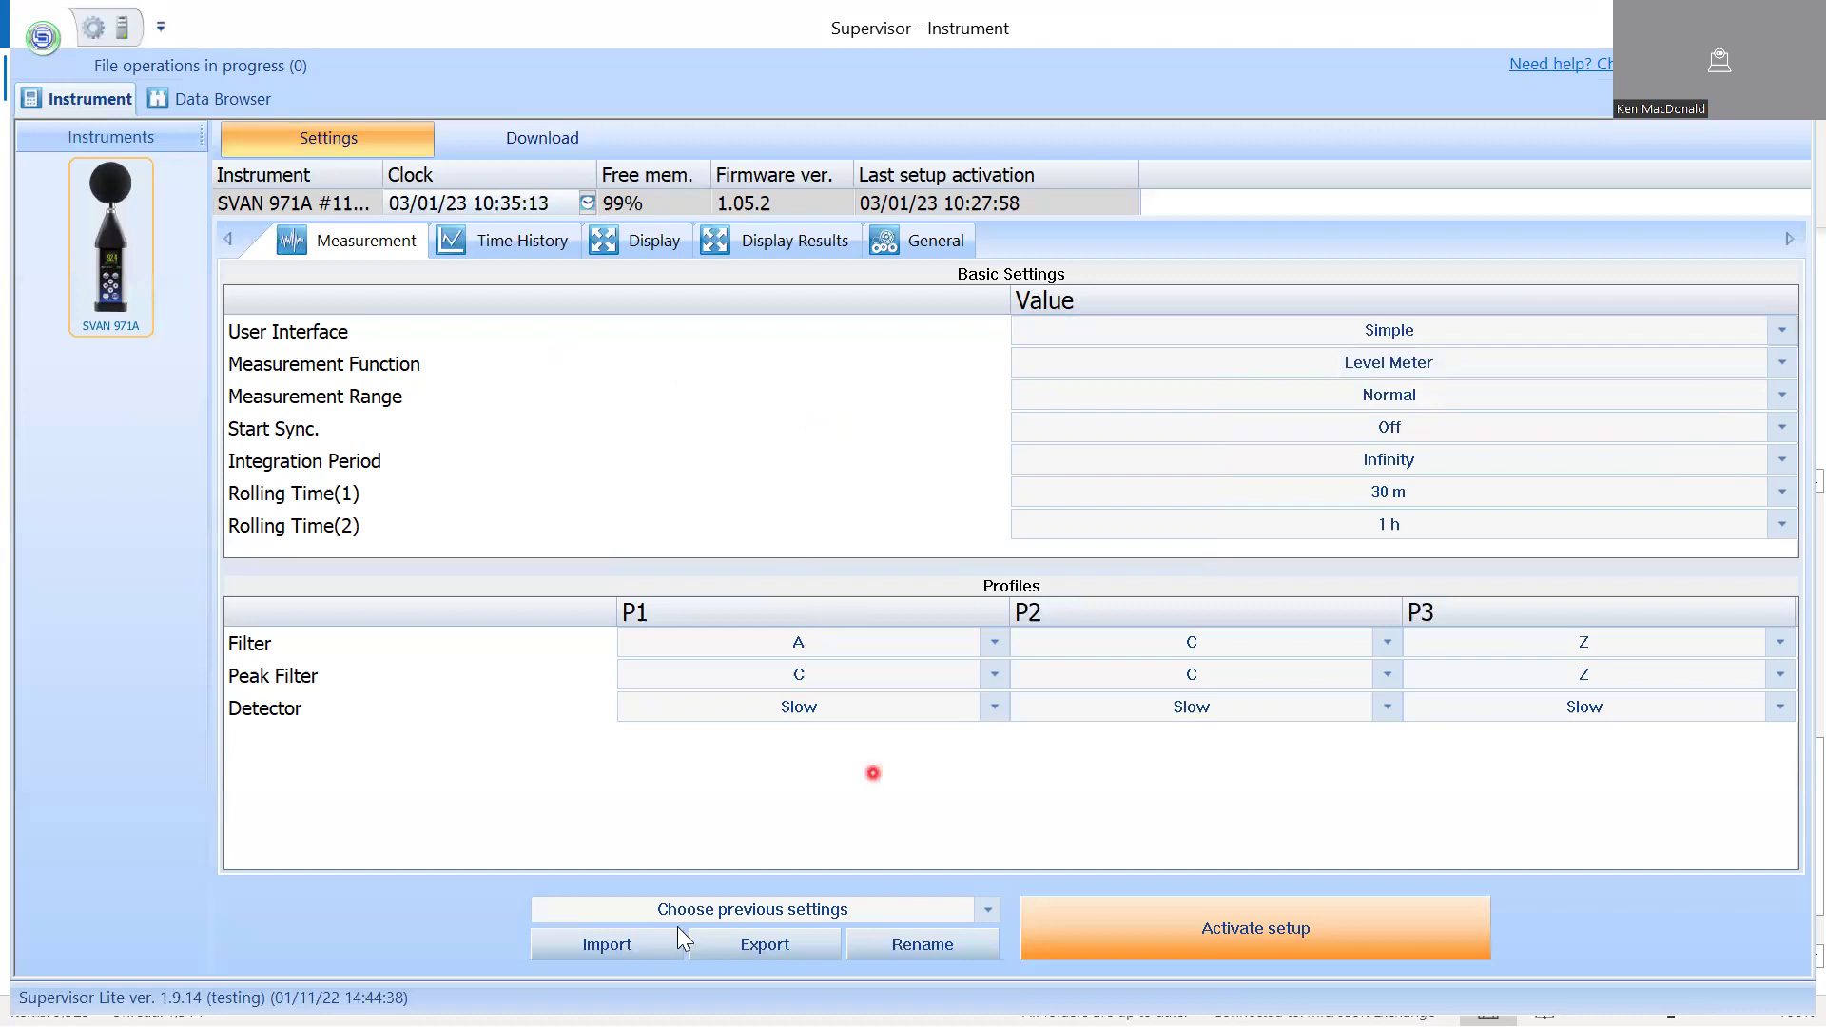
click(986, 909)
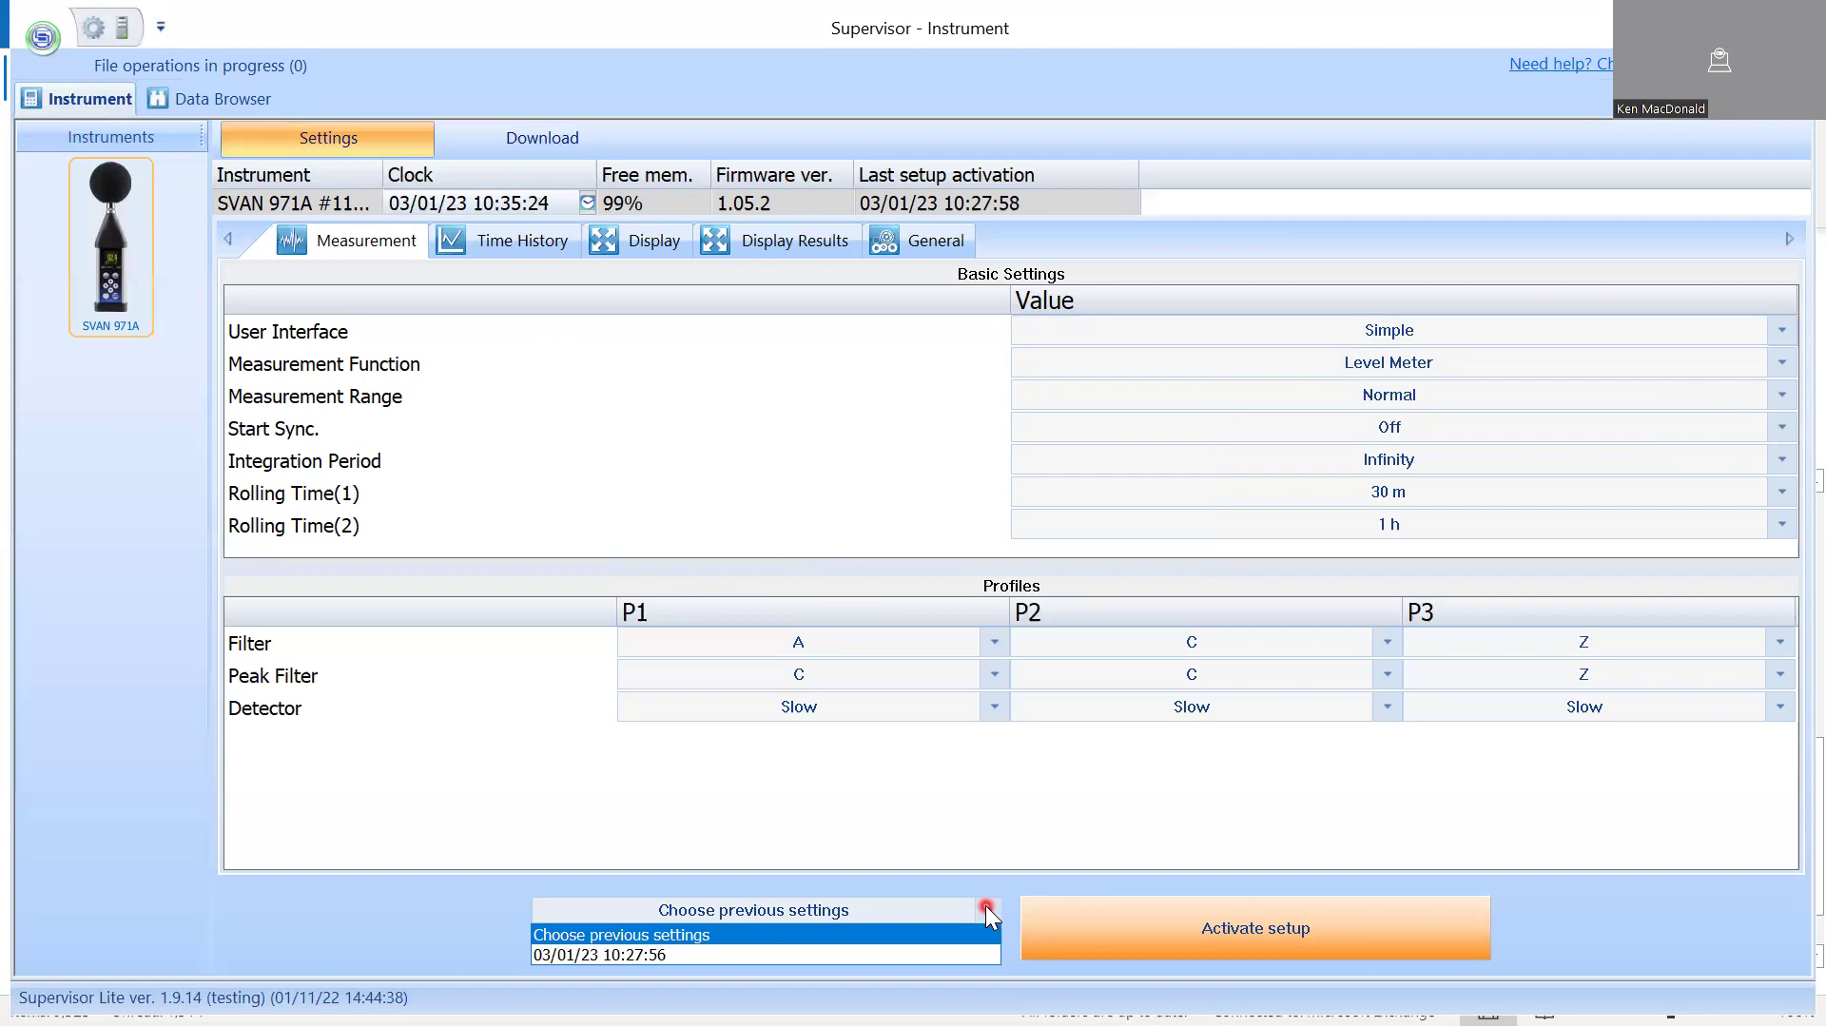
click(985, 906)
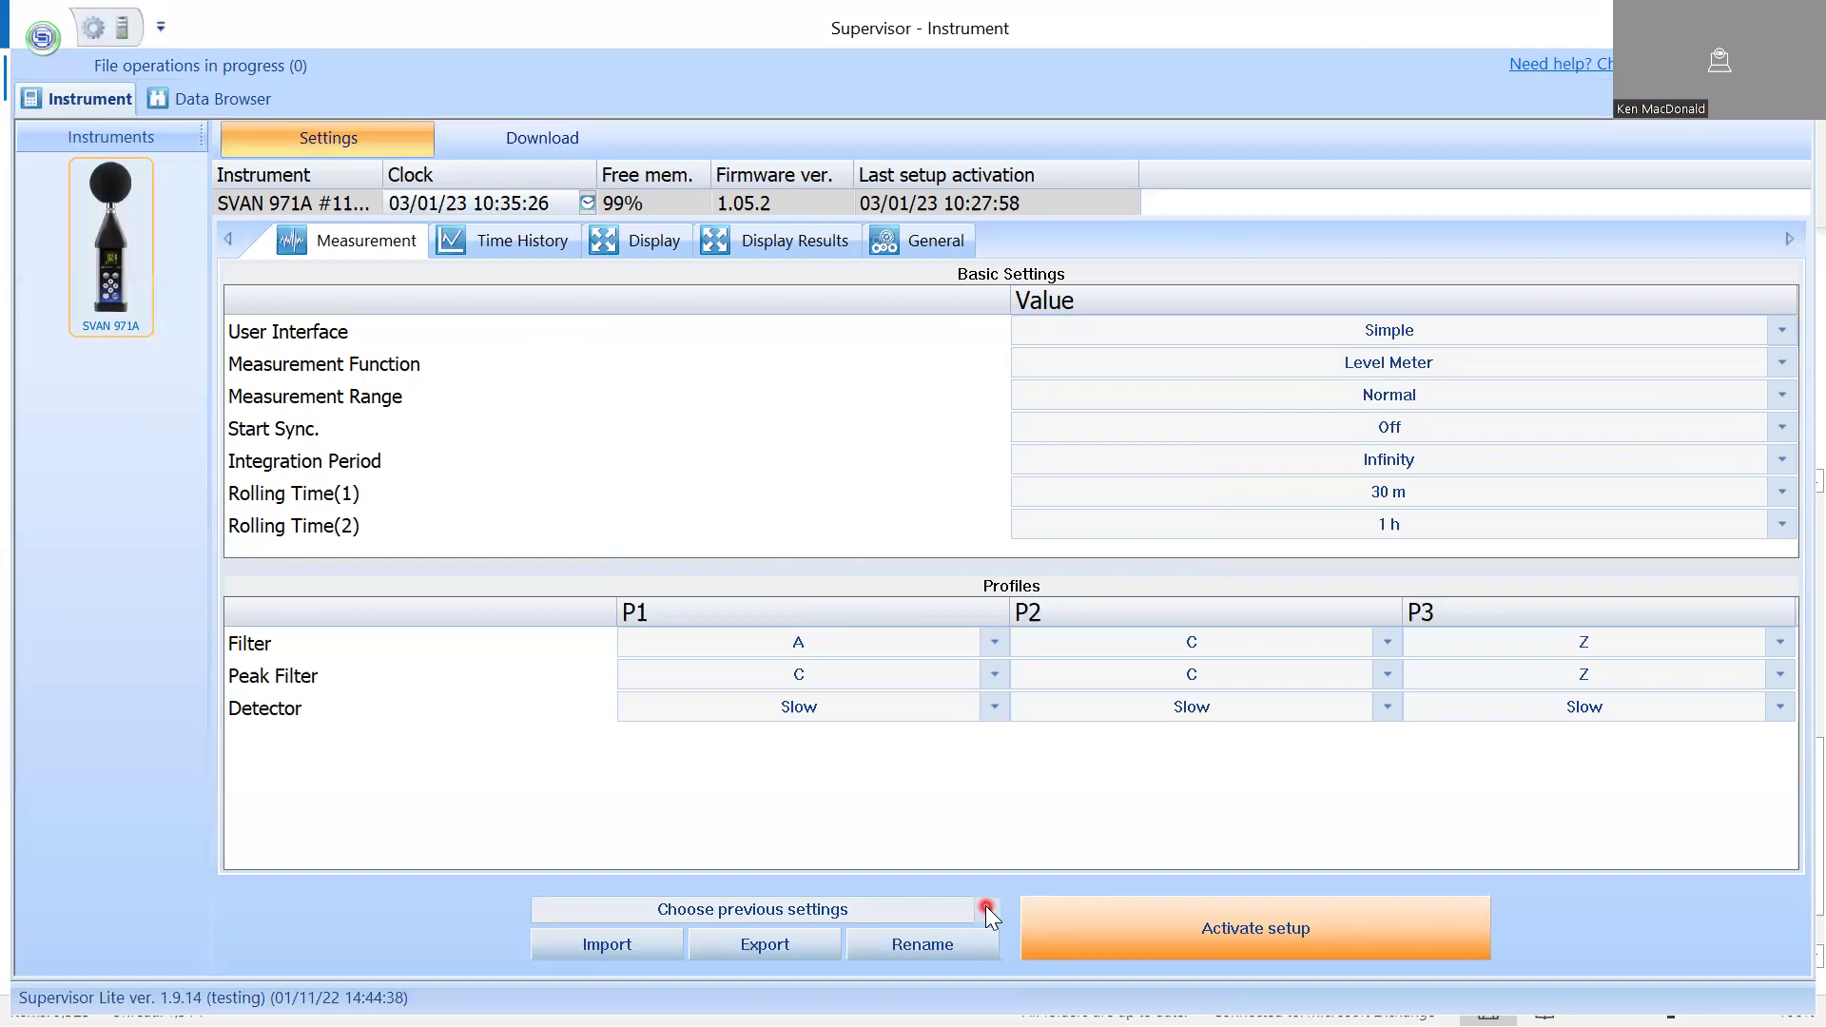
- Keep Level Meter as the measurement function and Normal as the measurement range
click(1782, 365)
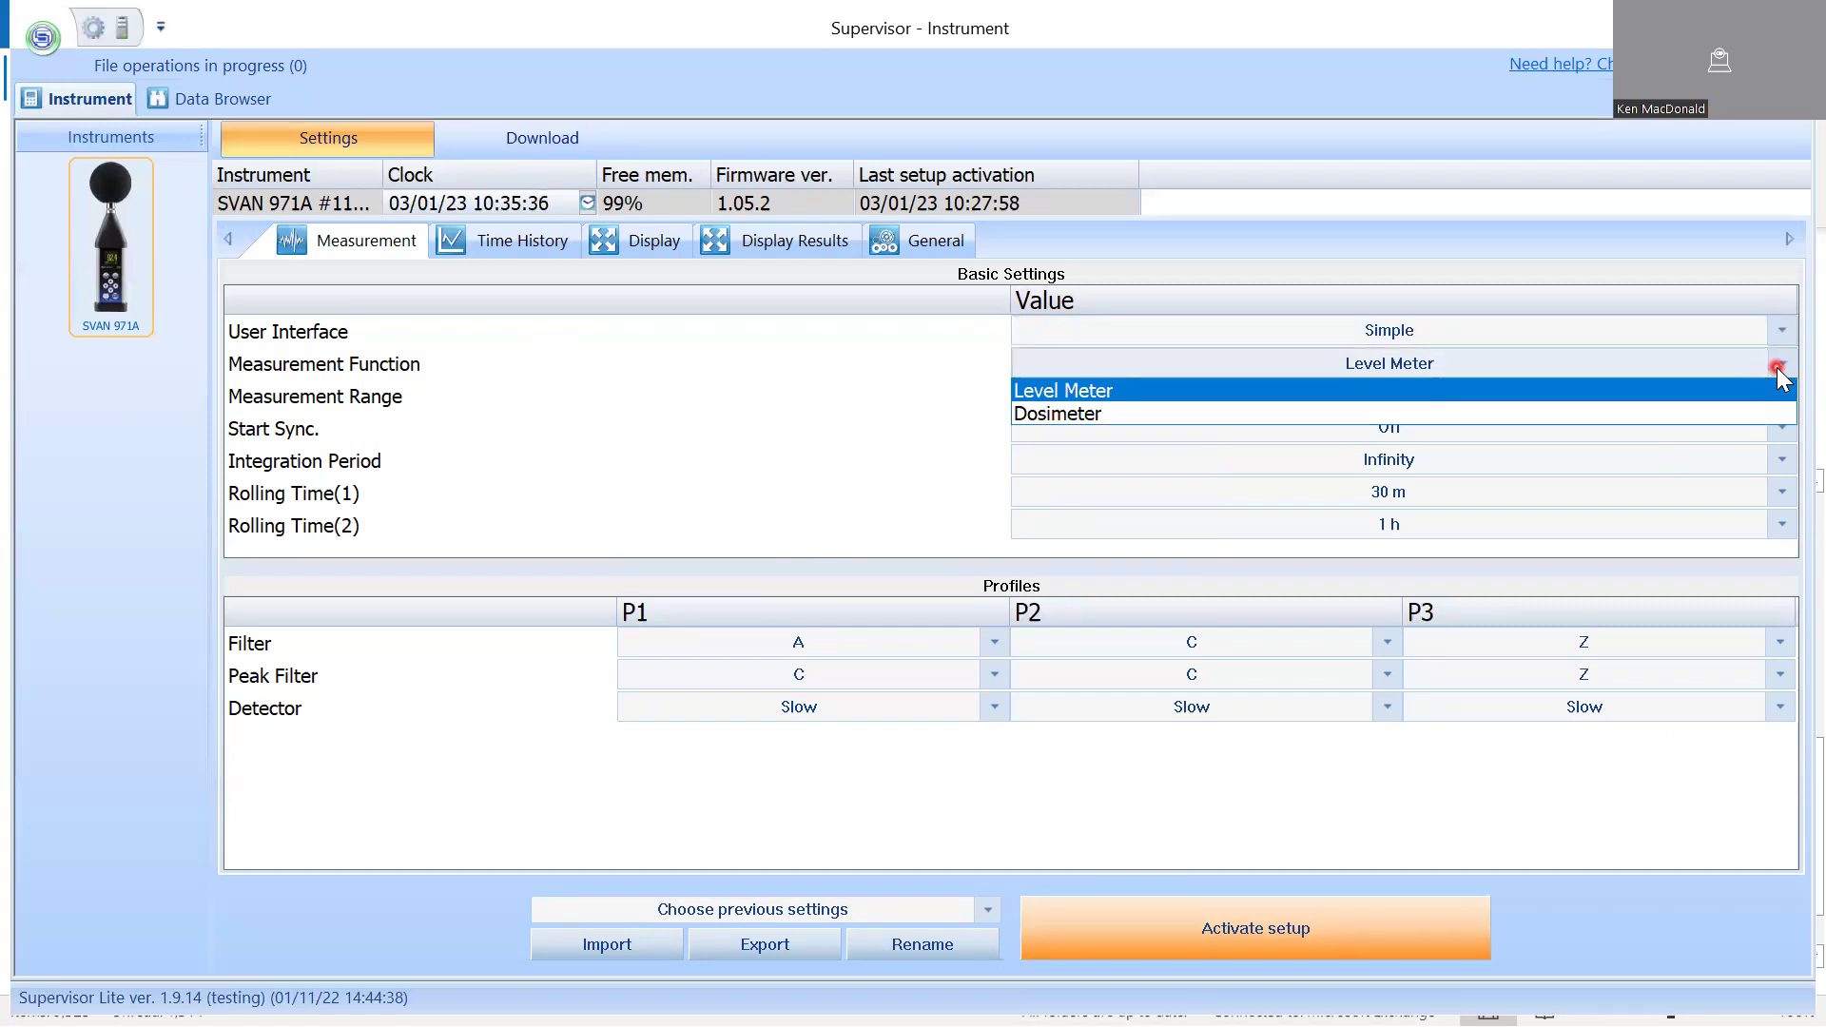
click(927, 378)
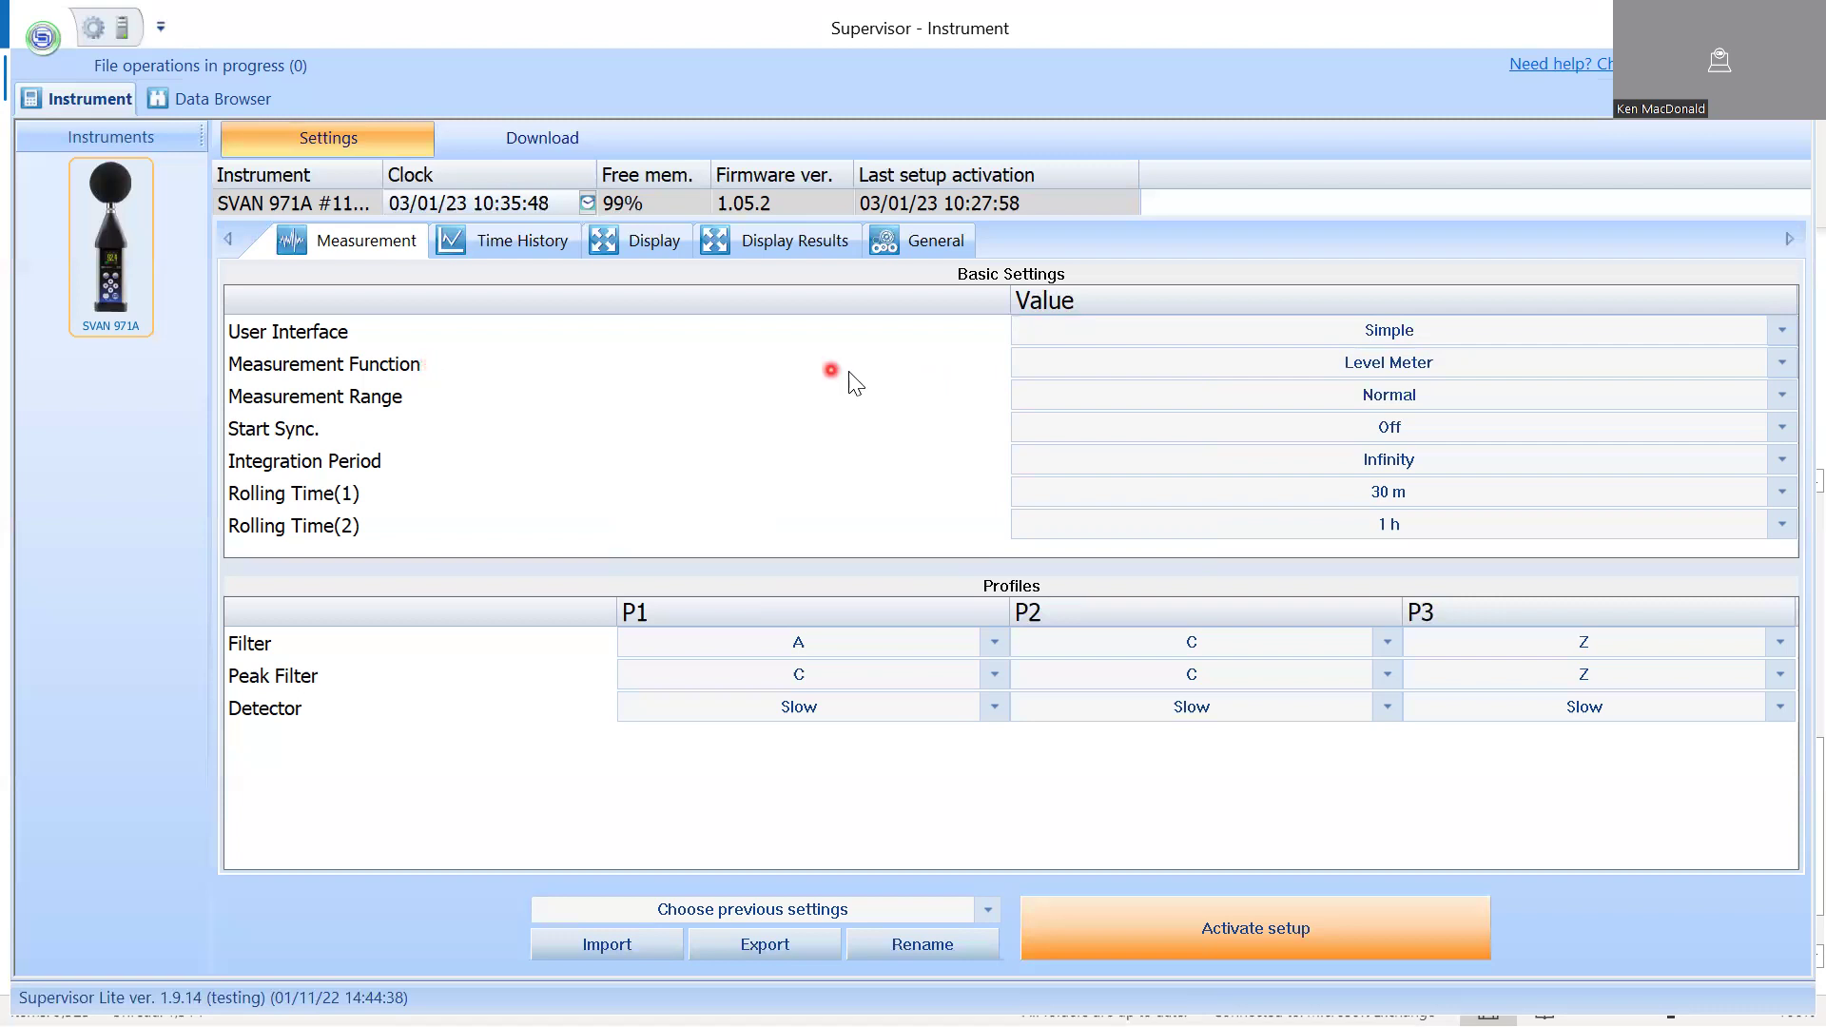
click(1016, 363)
click(970, 380)
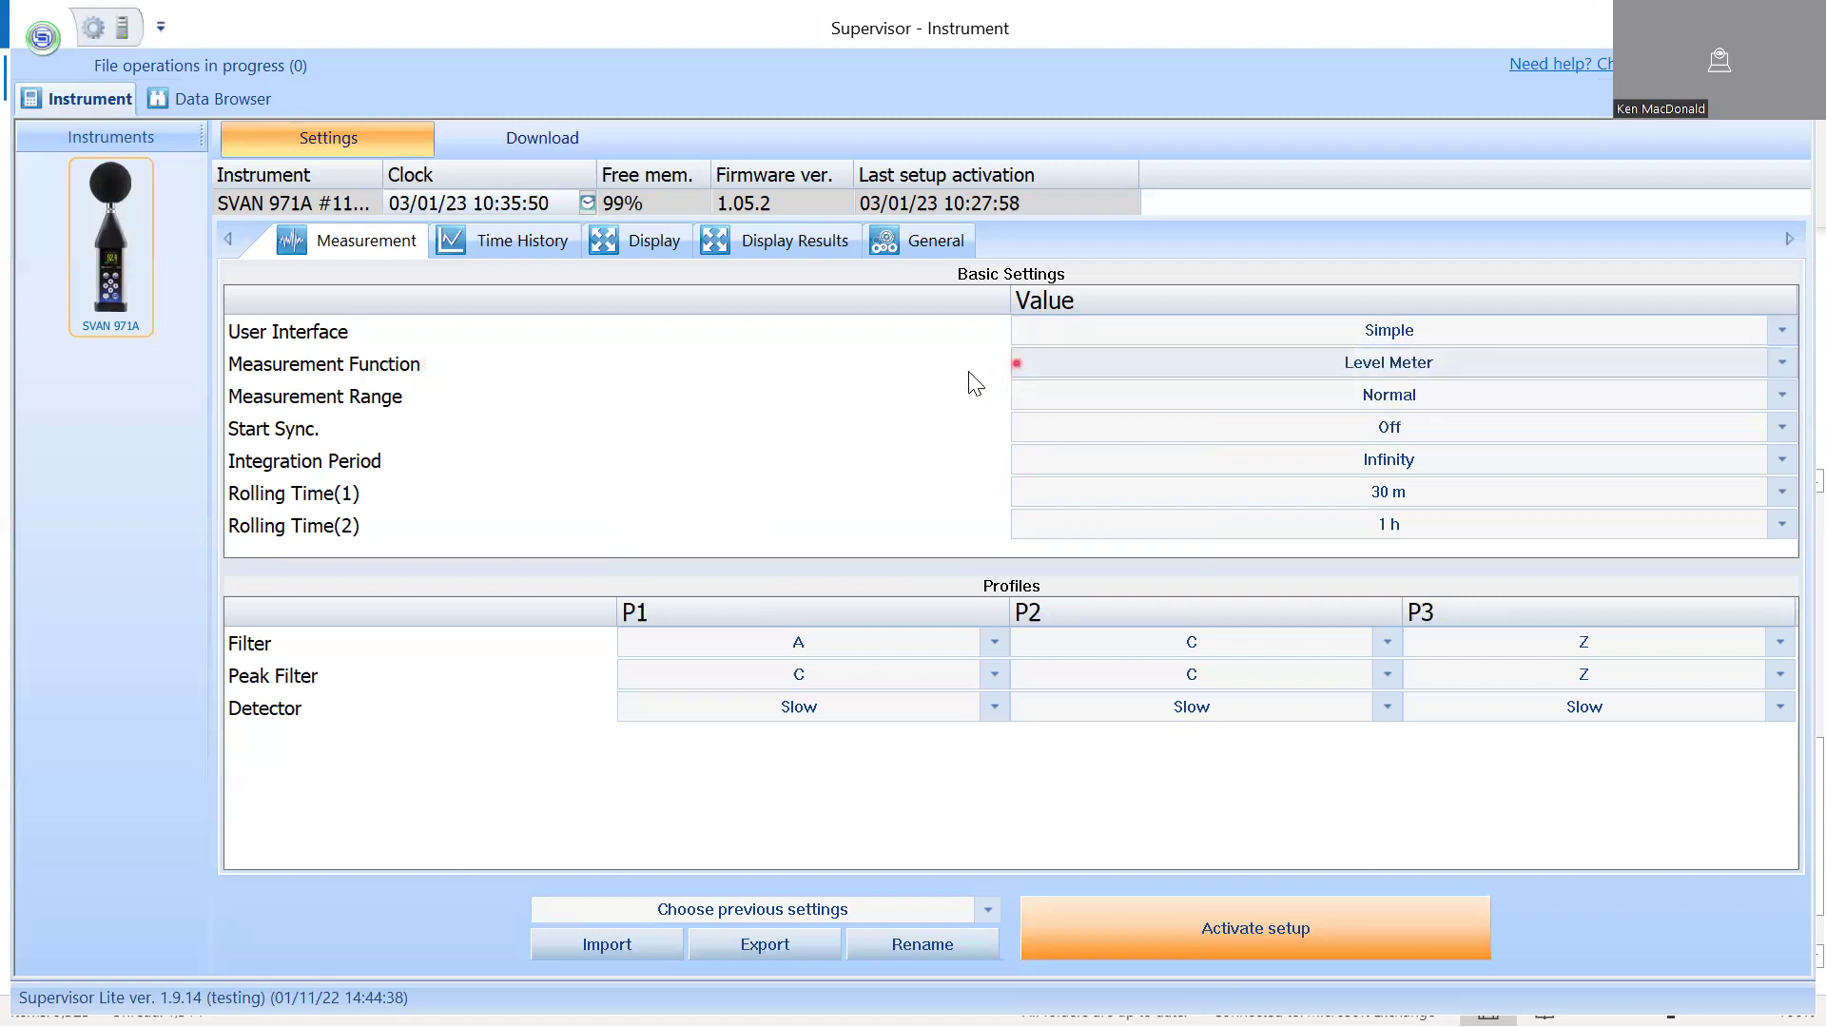
click(1785, 395)
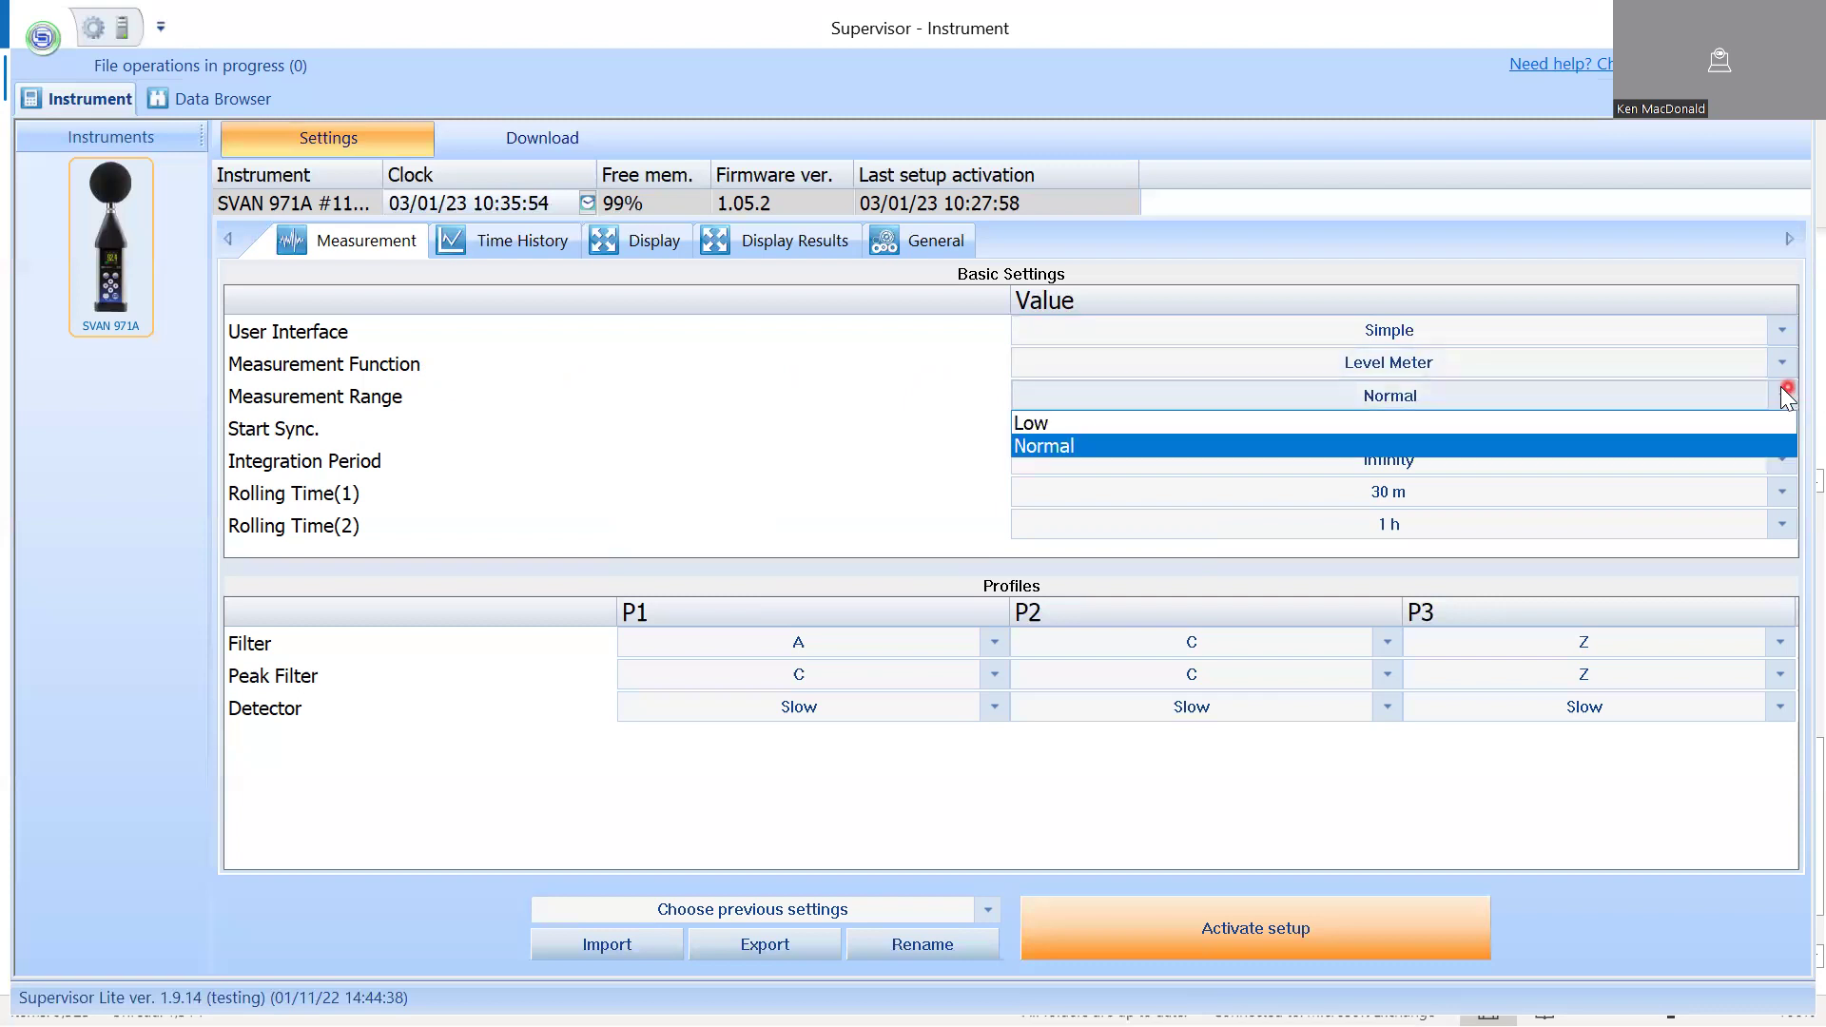
click(1783, 392)
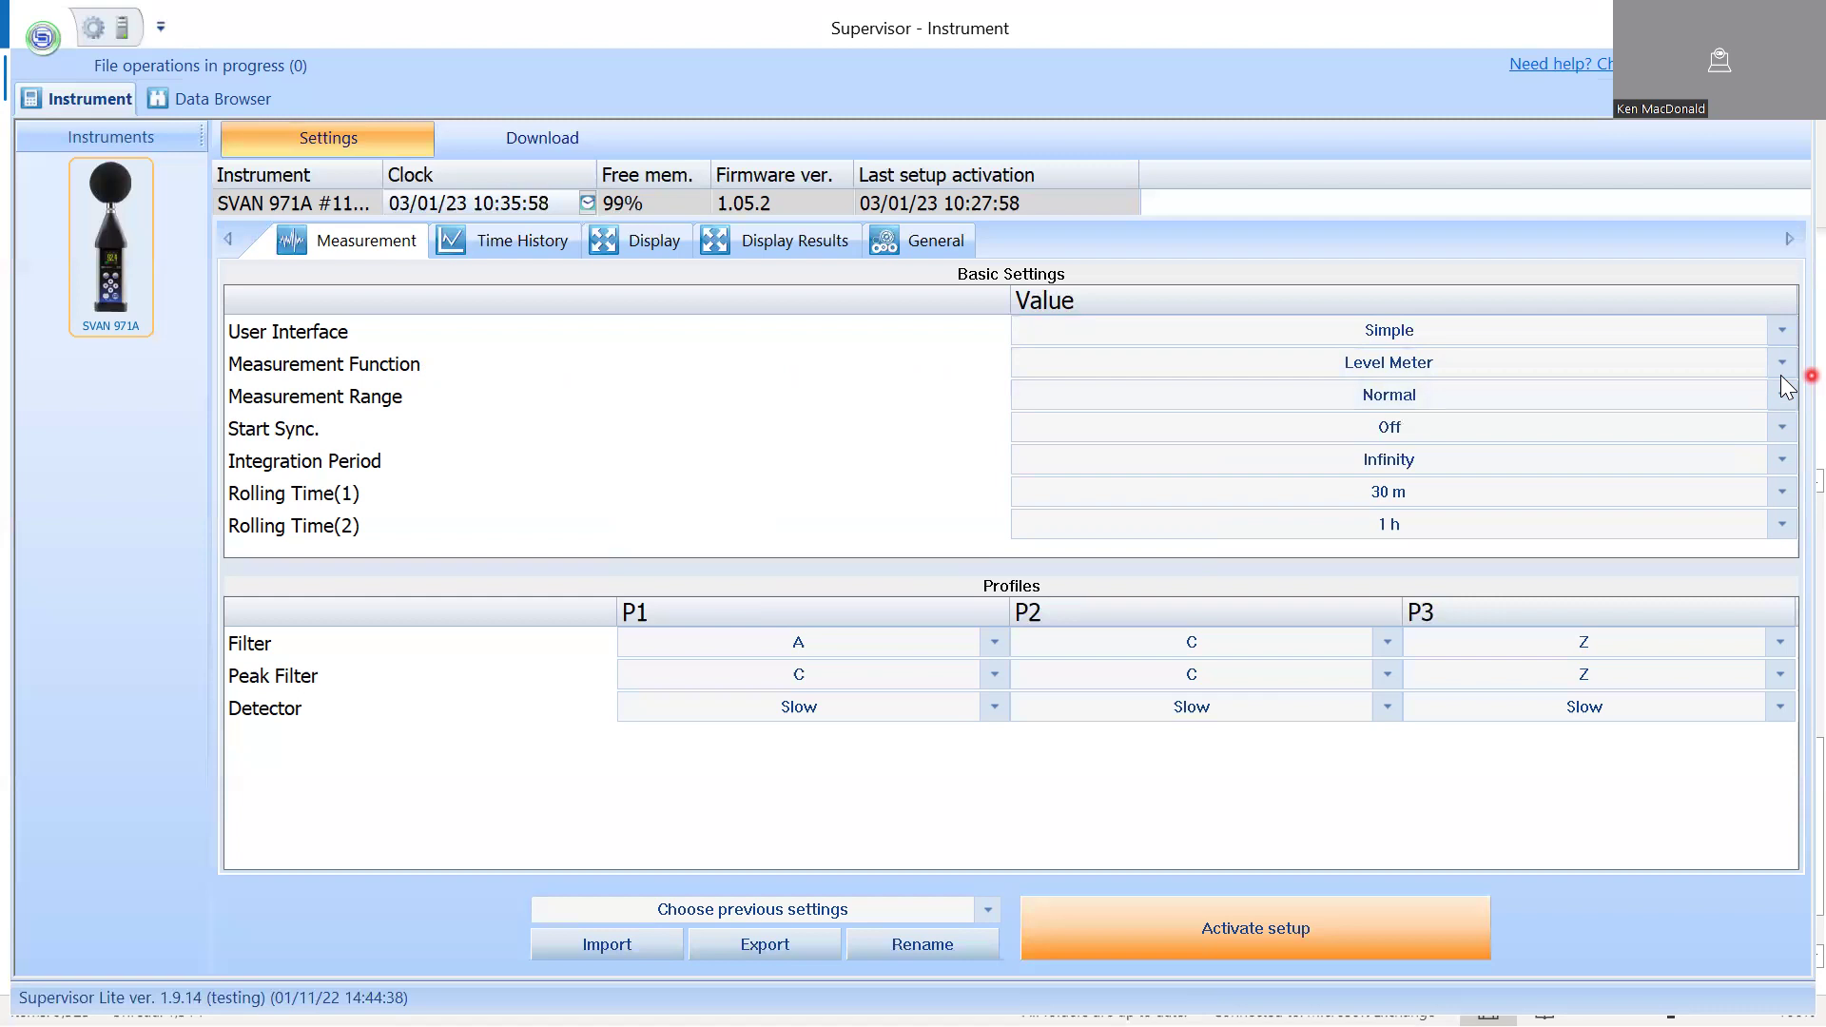
- Set the Integration Period to 8 h
click(1783, 461)
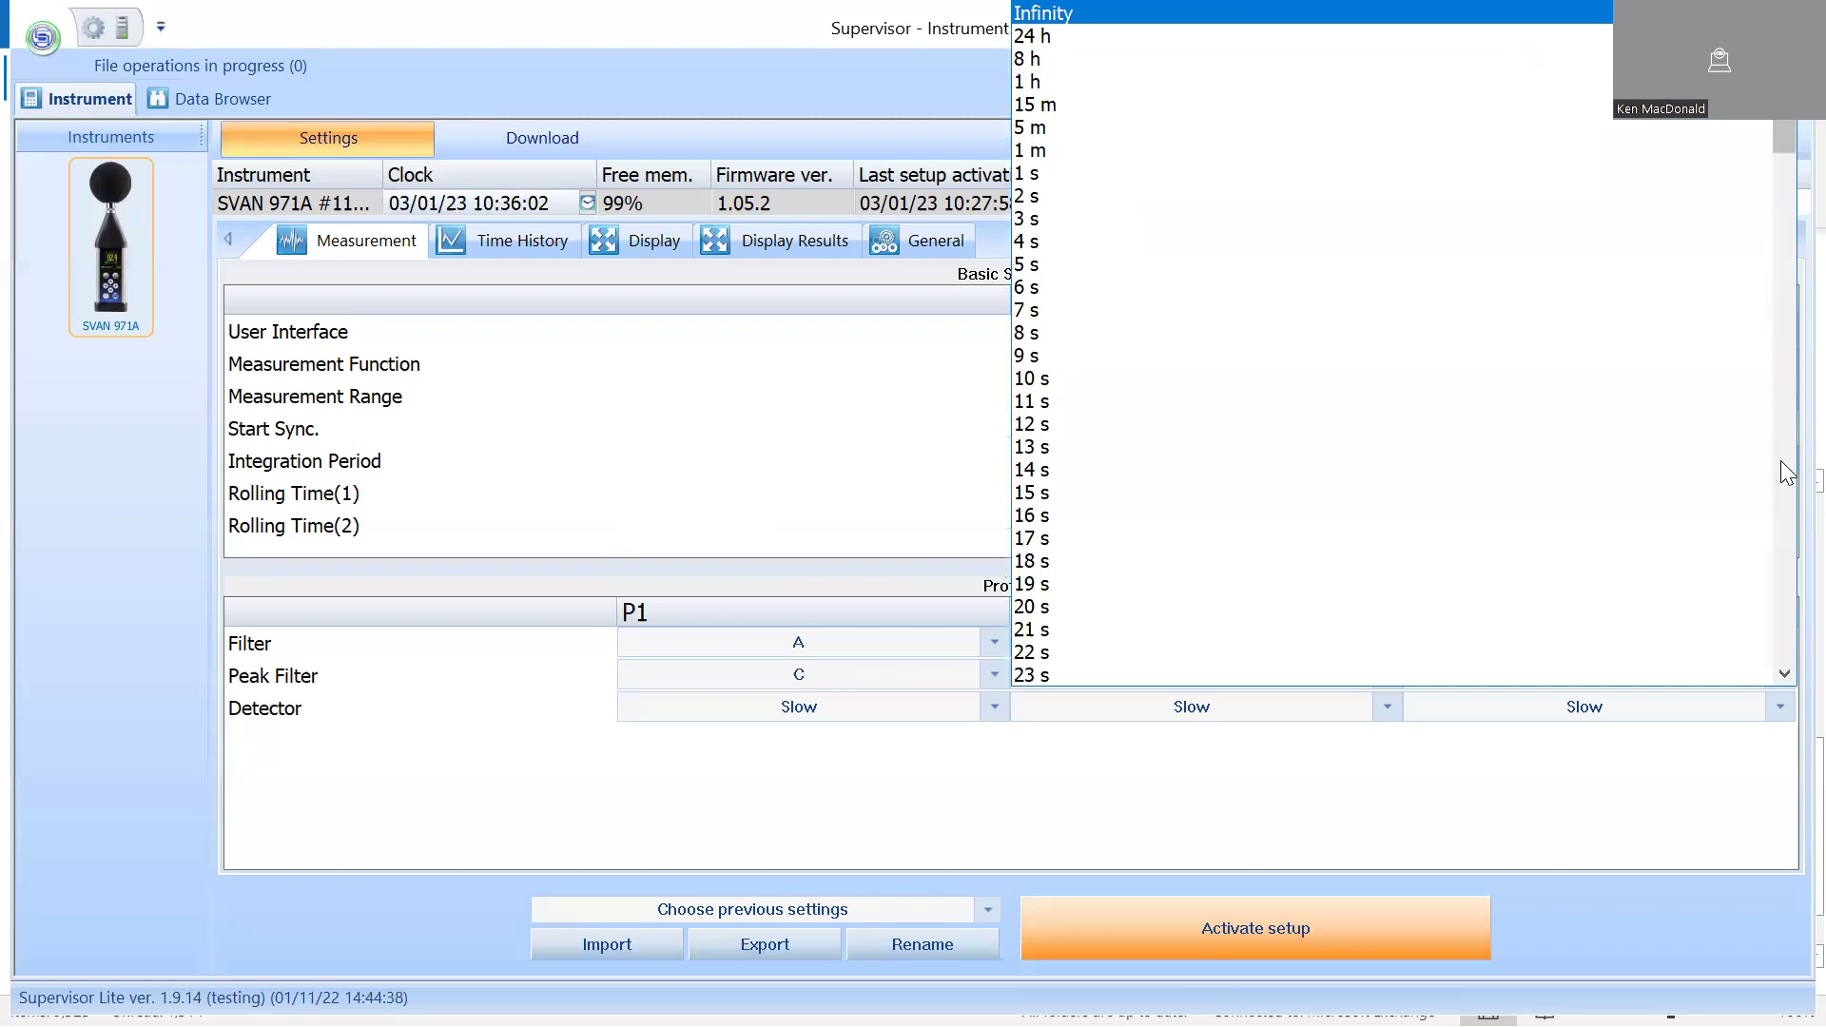
scroll(1418, 347, down, 1)
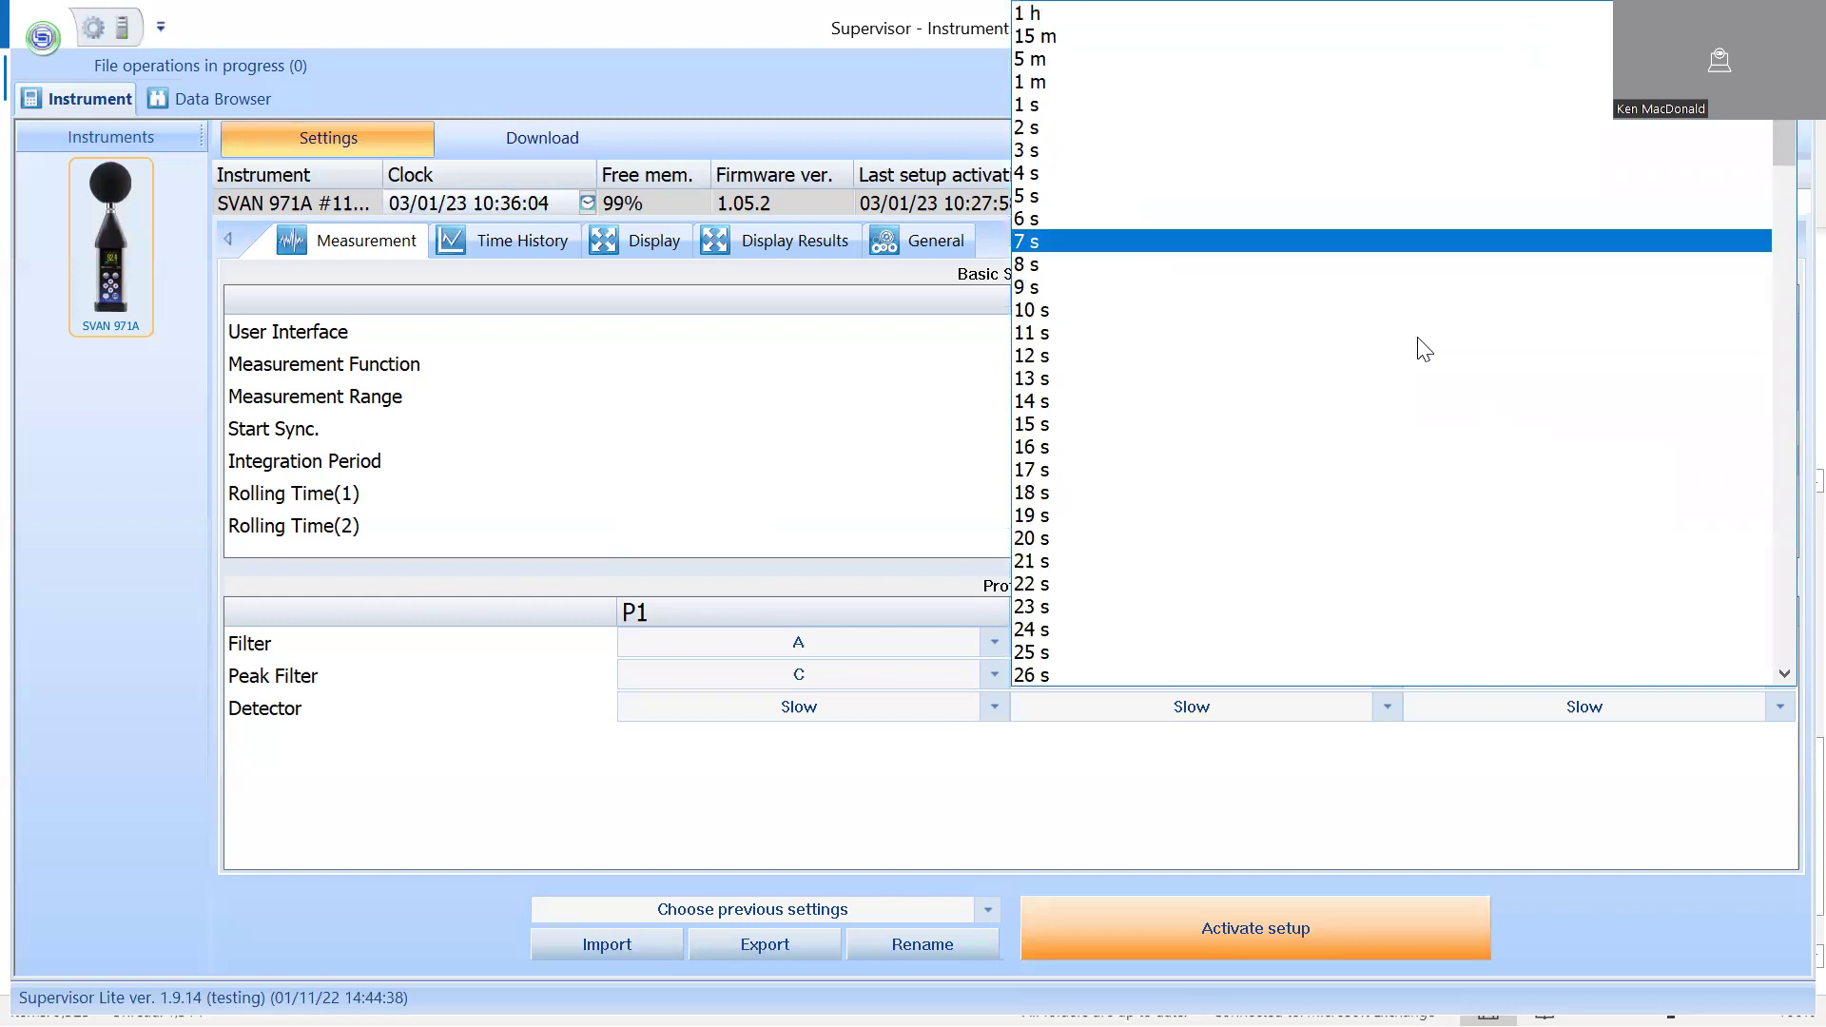
scroll(1417, 314, up, 1)
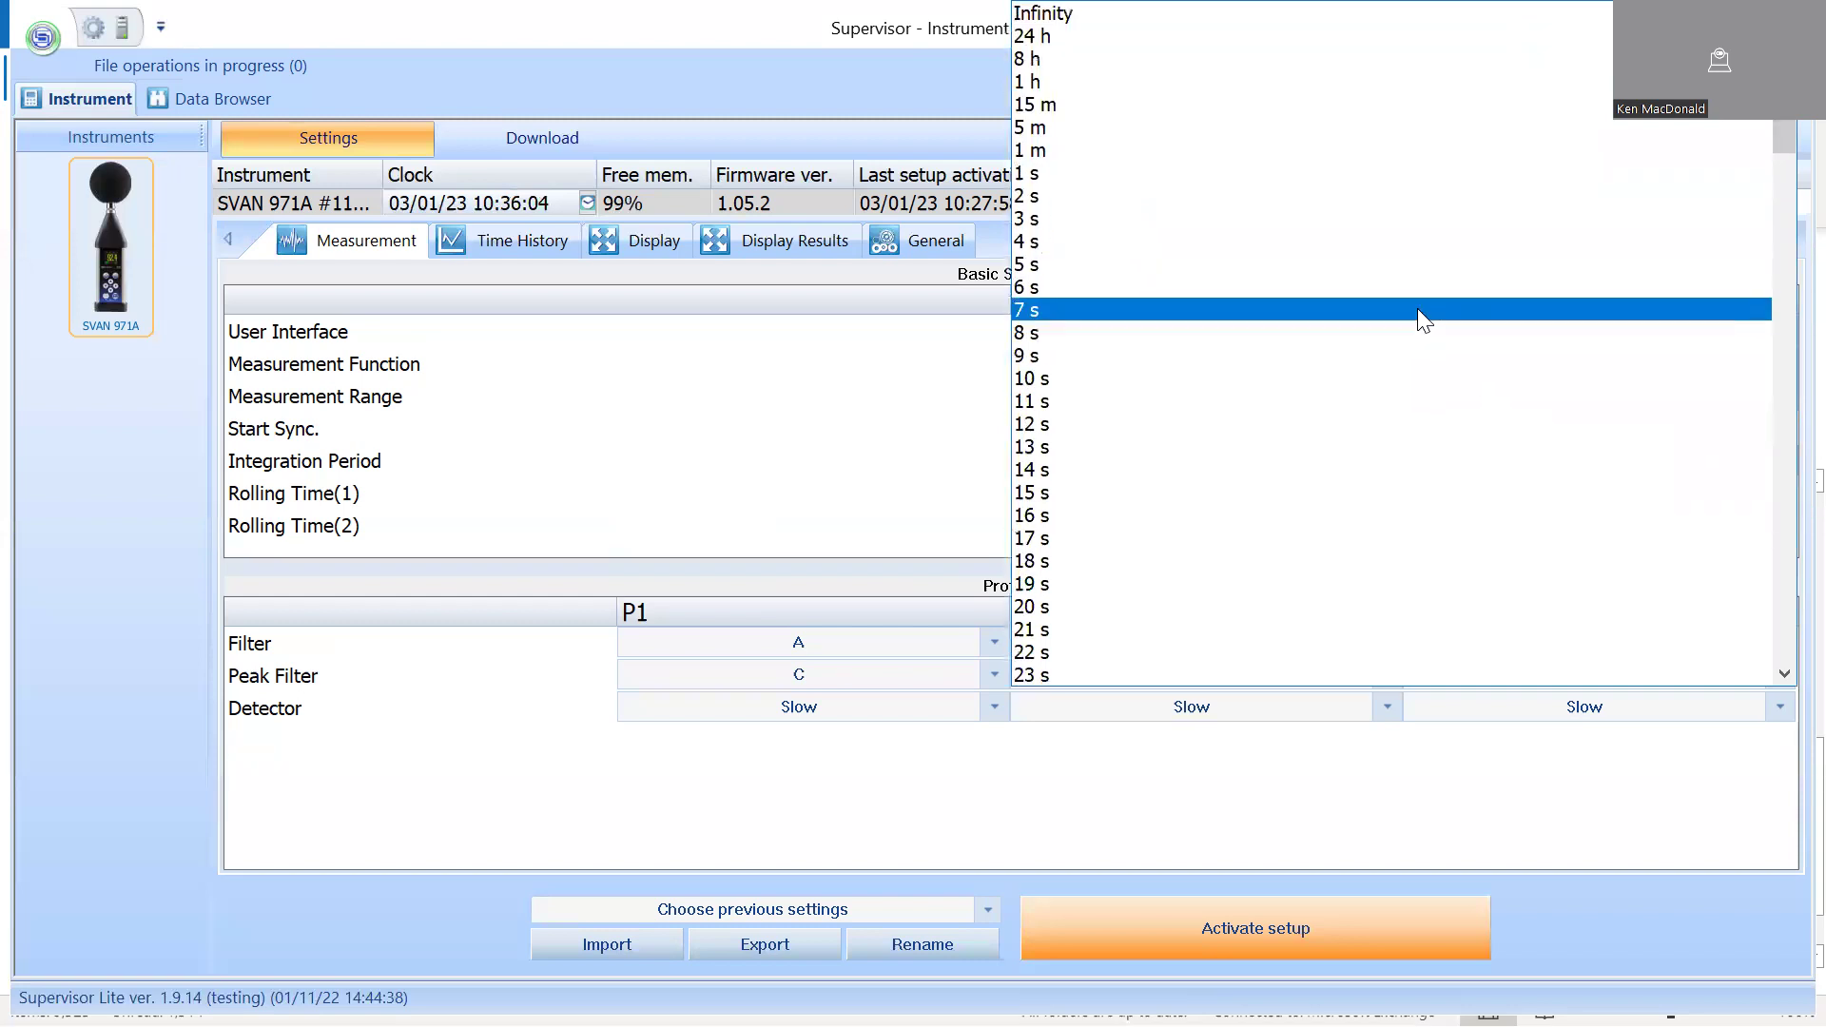
click(1188, 59)
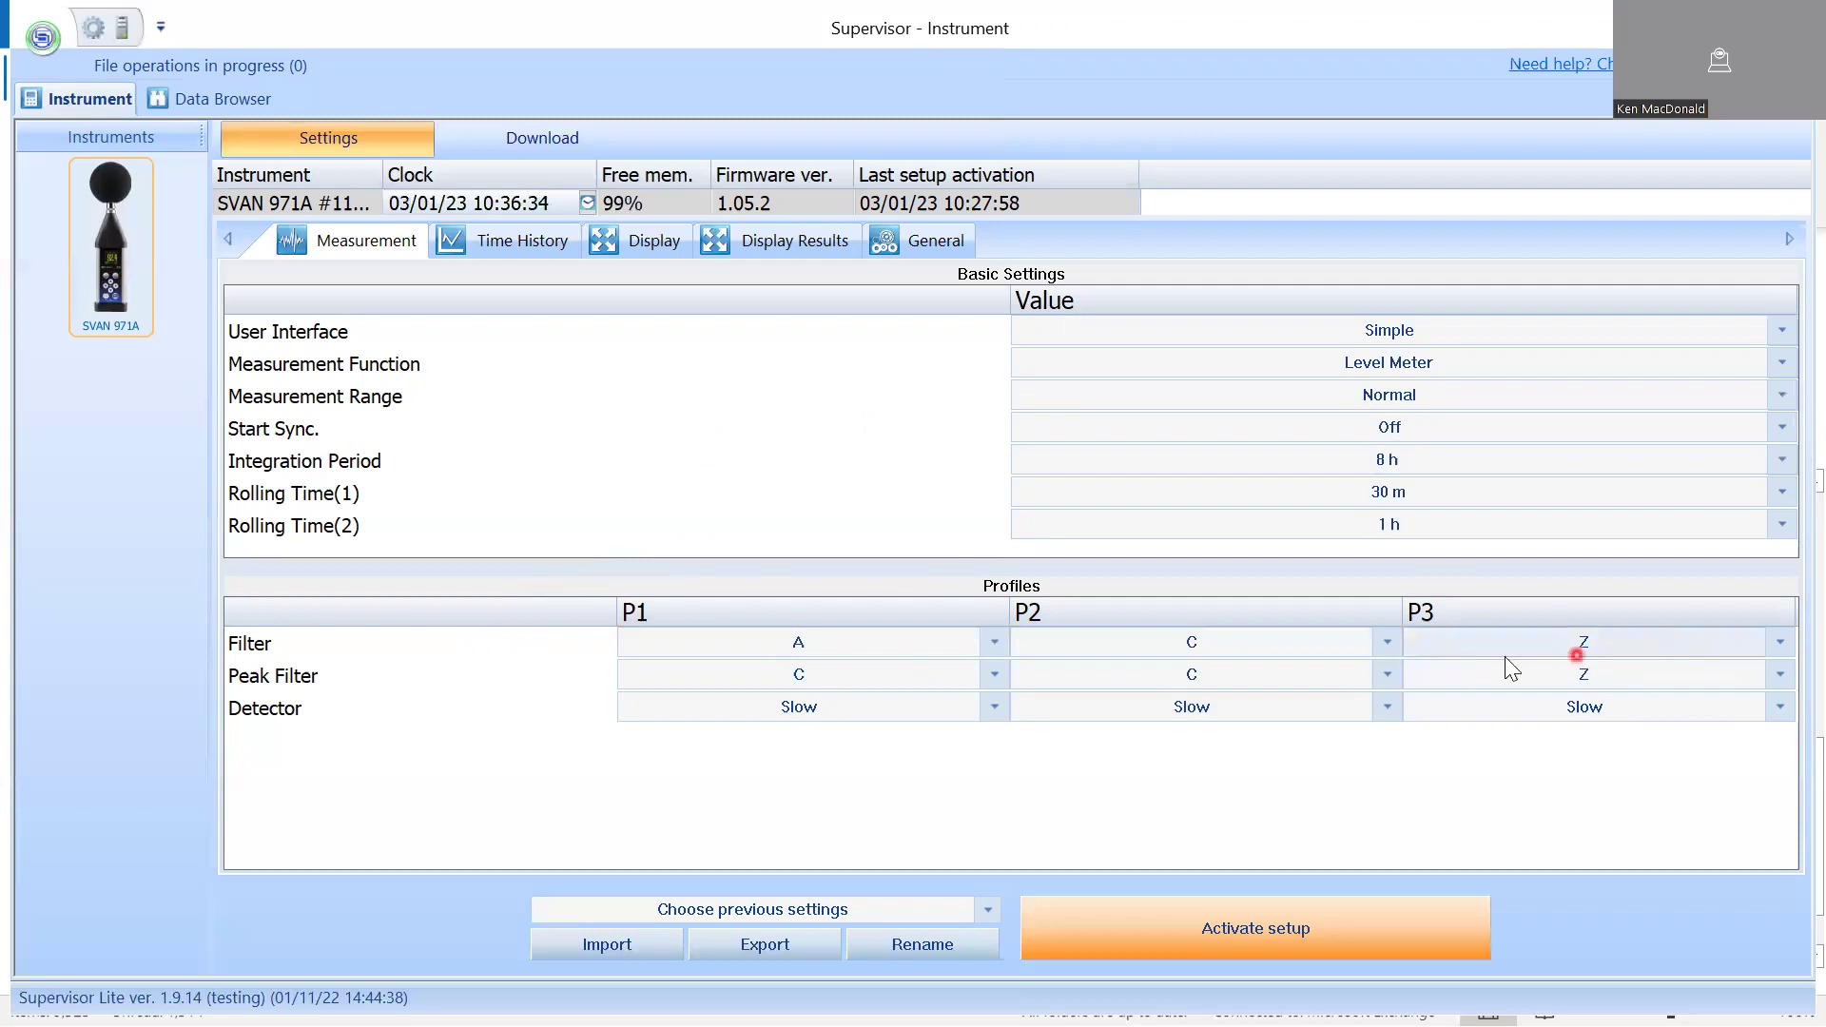
click(1500, 610)
click(1182, 613)
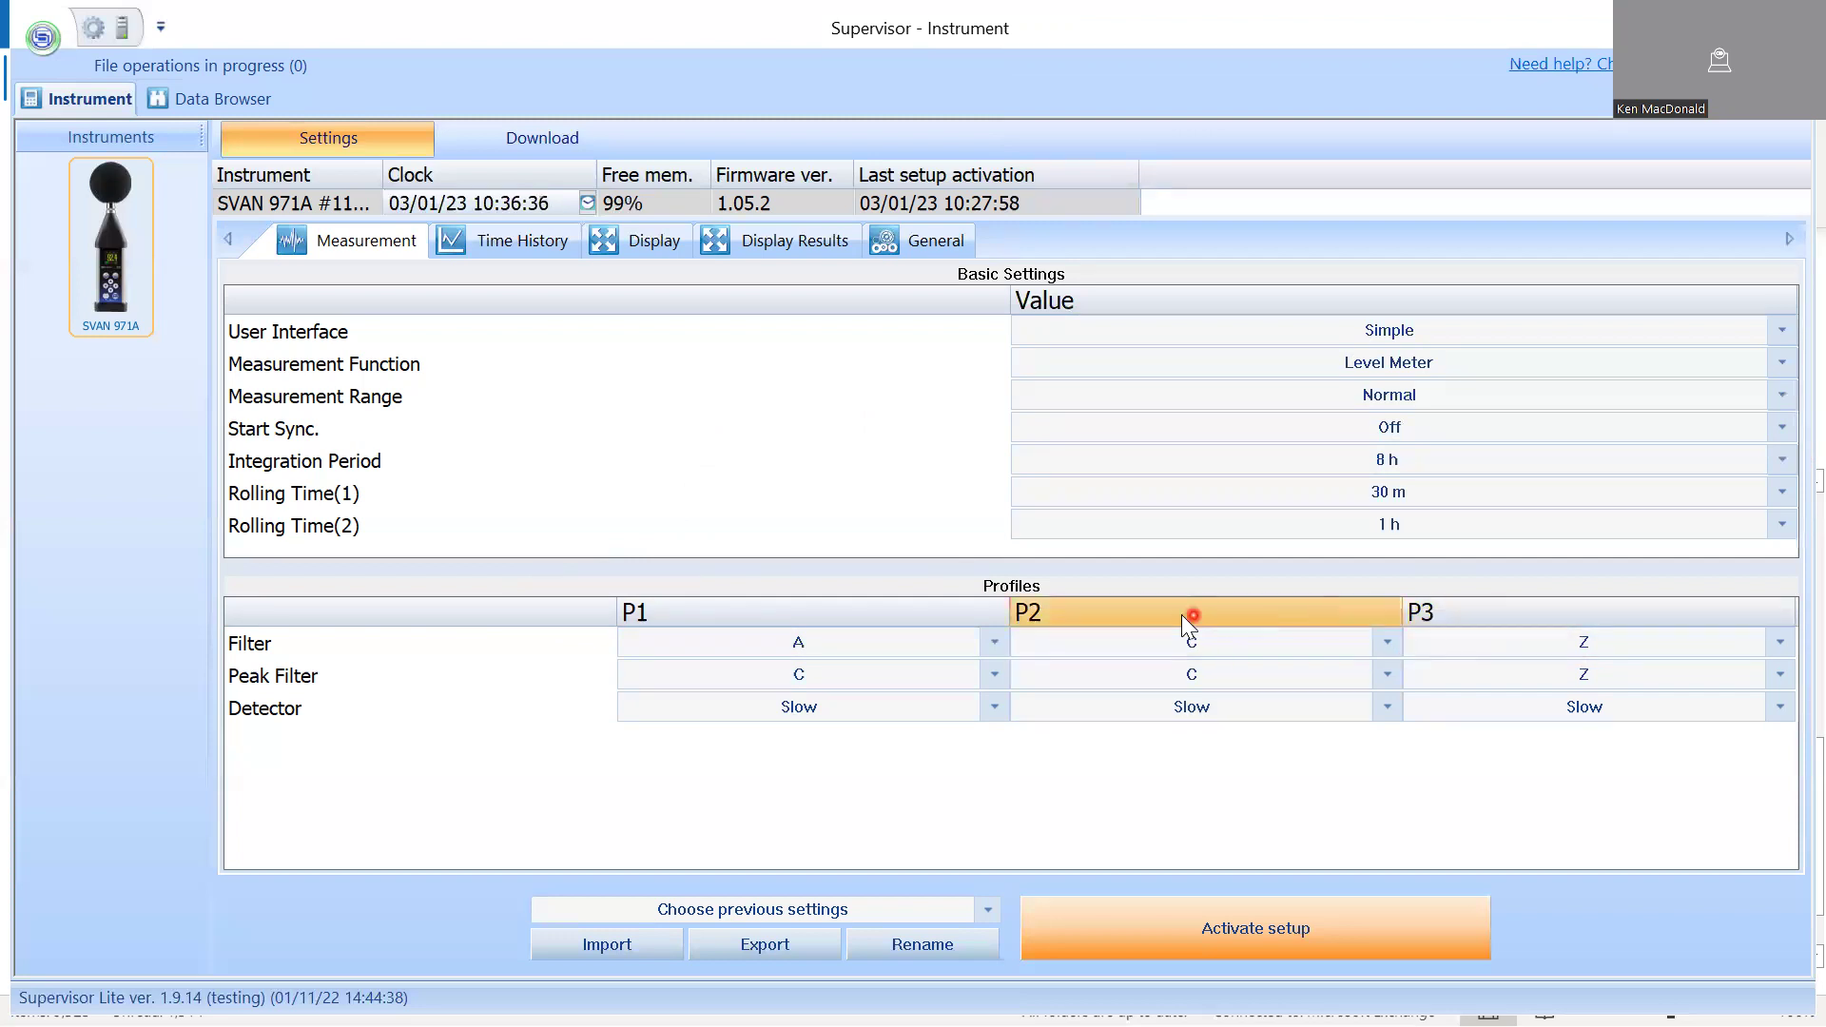
click(893, 577)
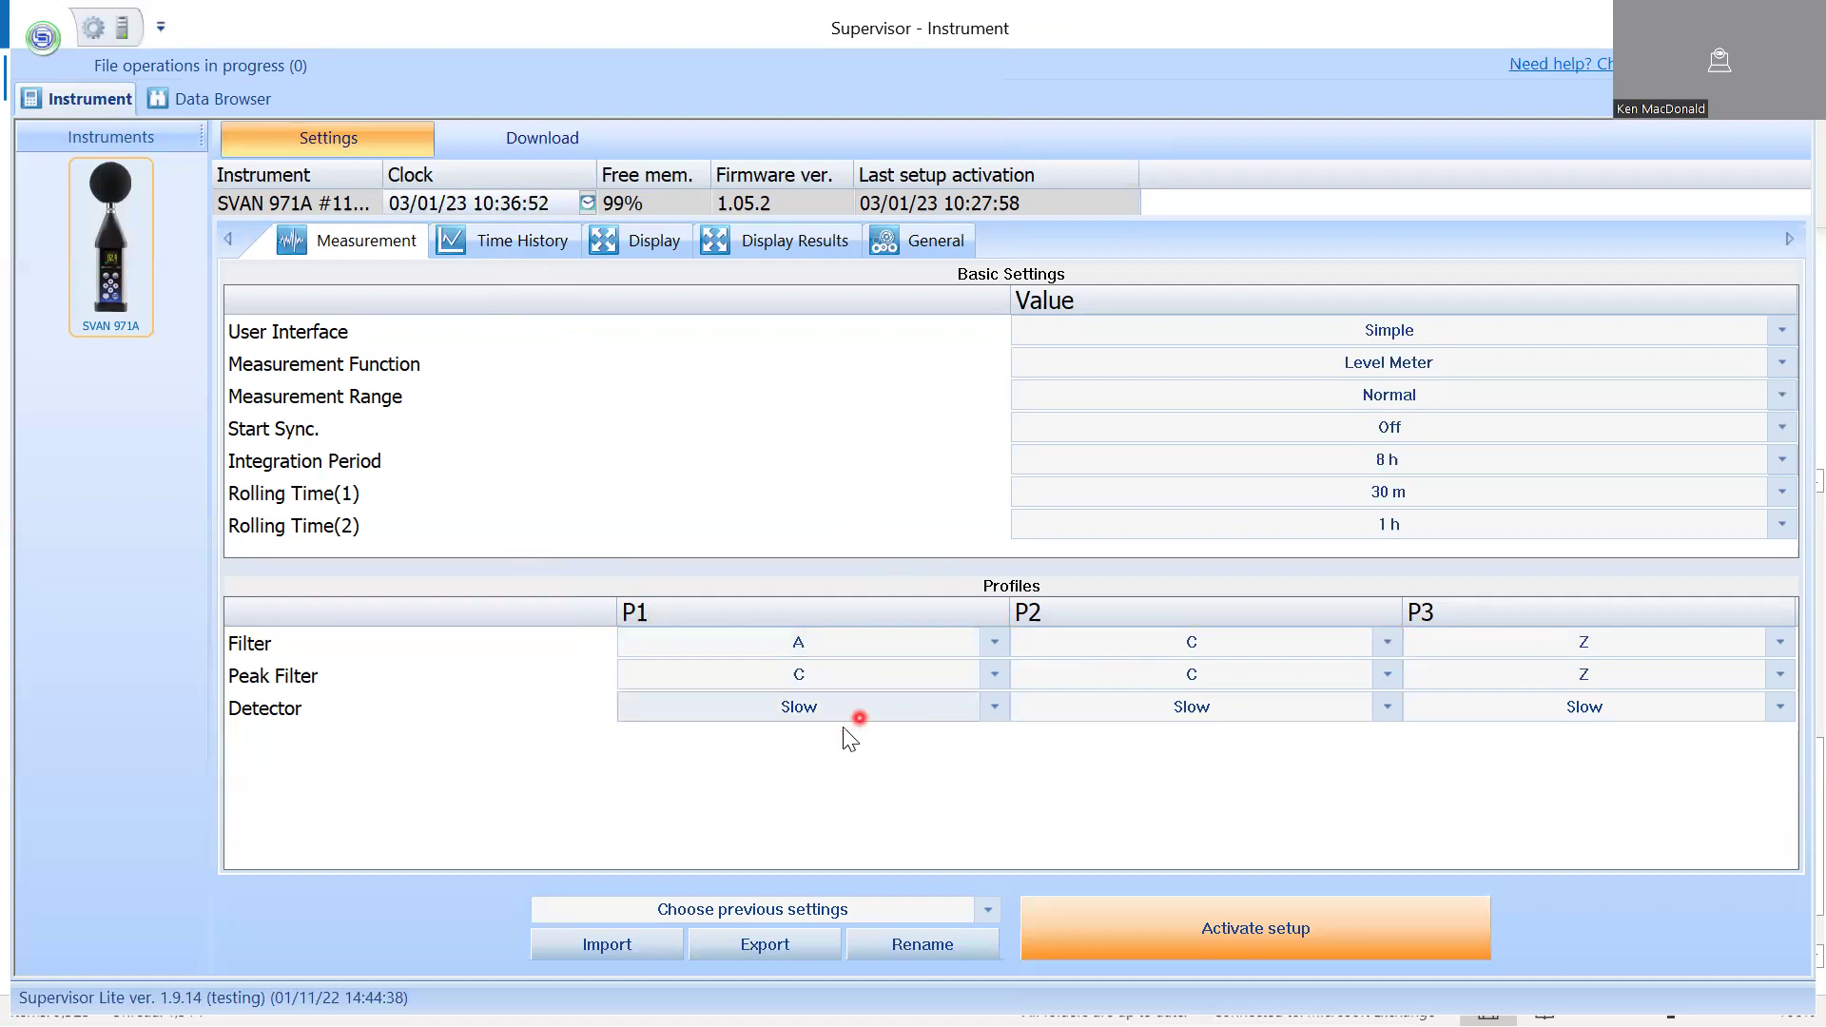
- Browse the Time History, Display and Measurement settings, finishing on the Display tab
click(516, 242)
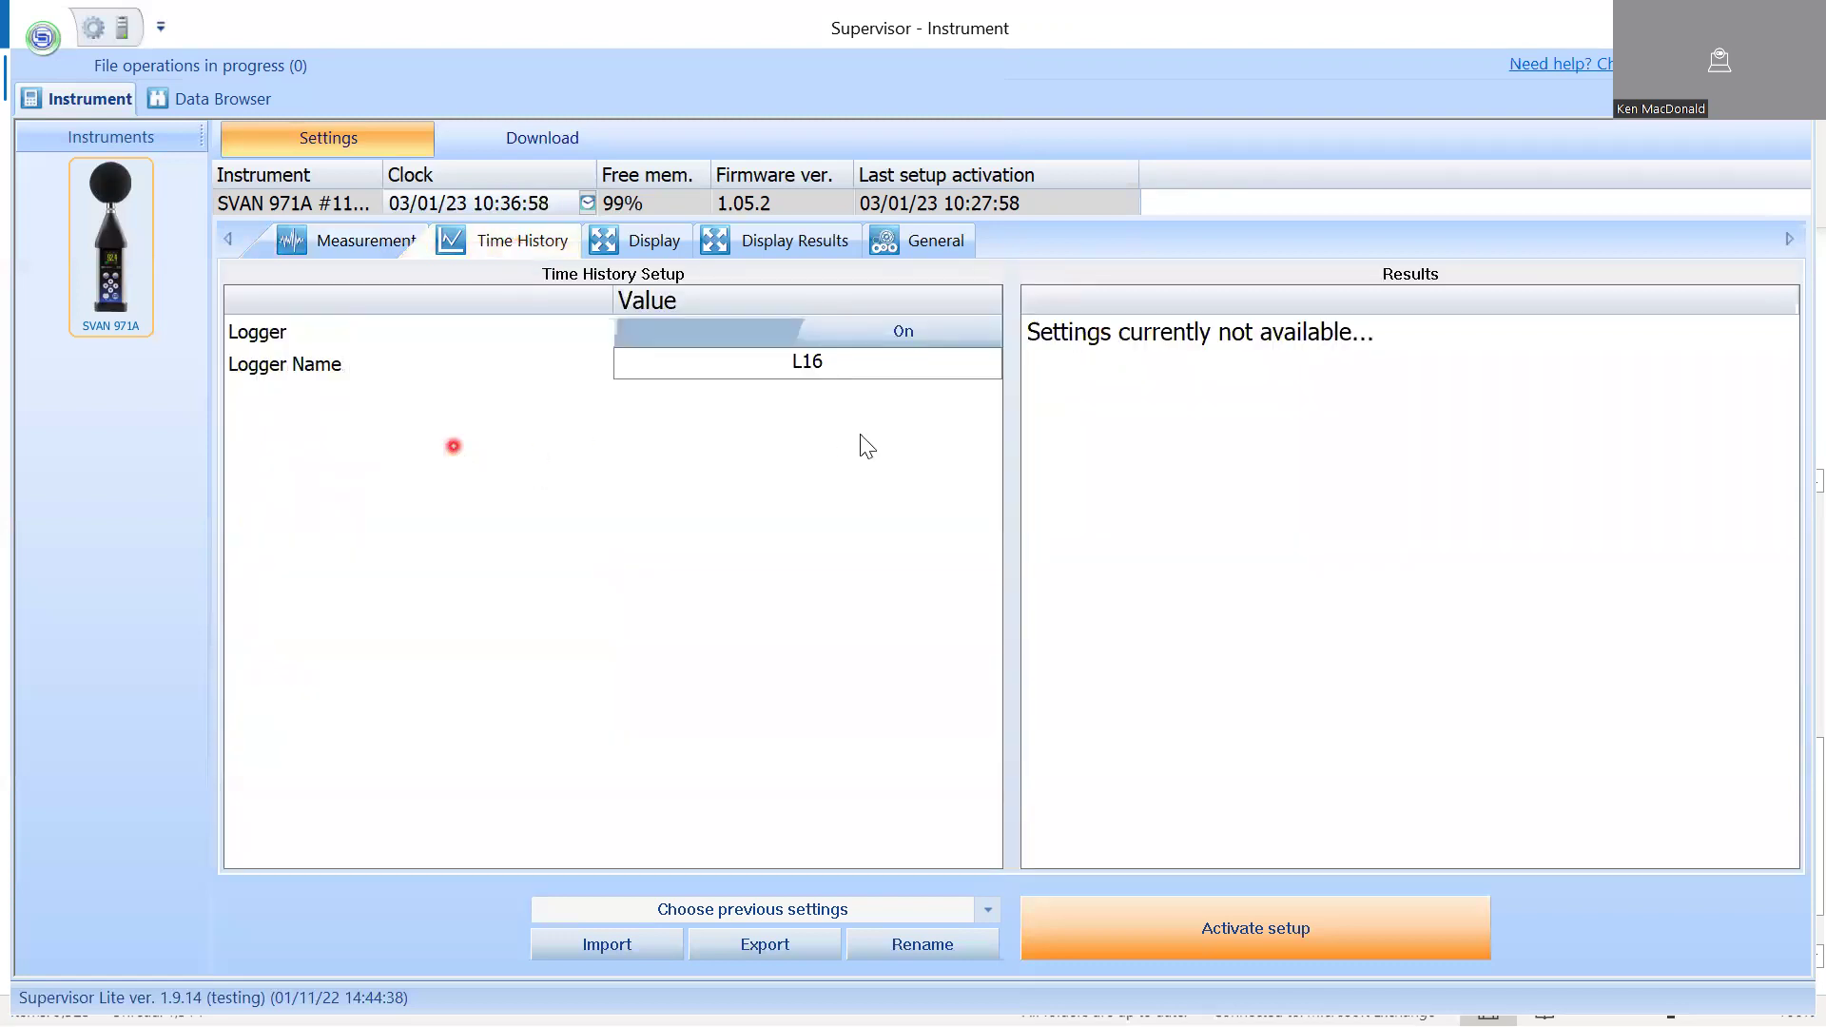
click(784, 363)
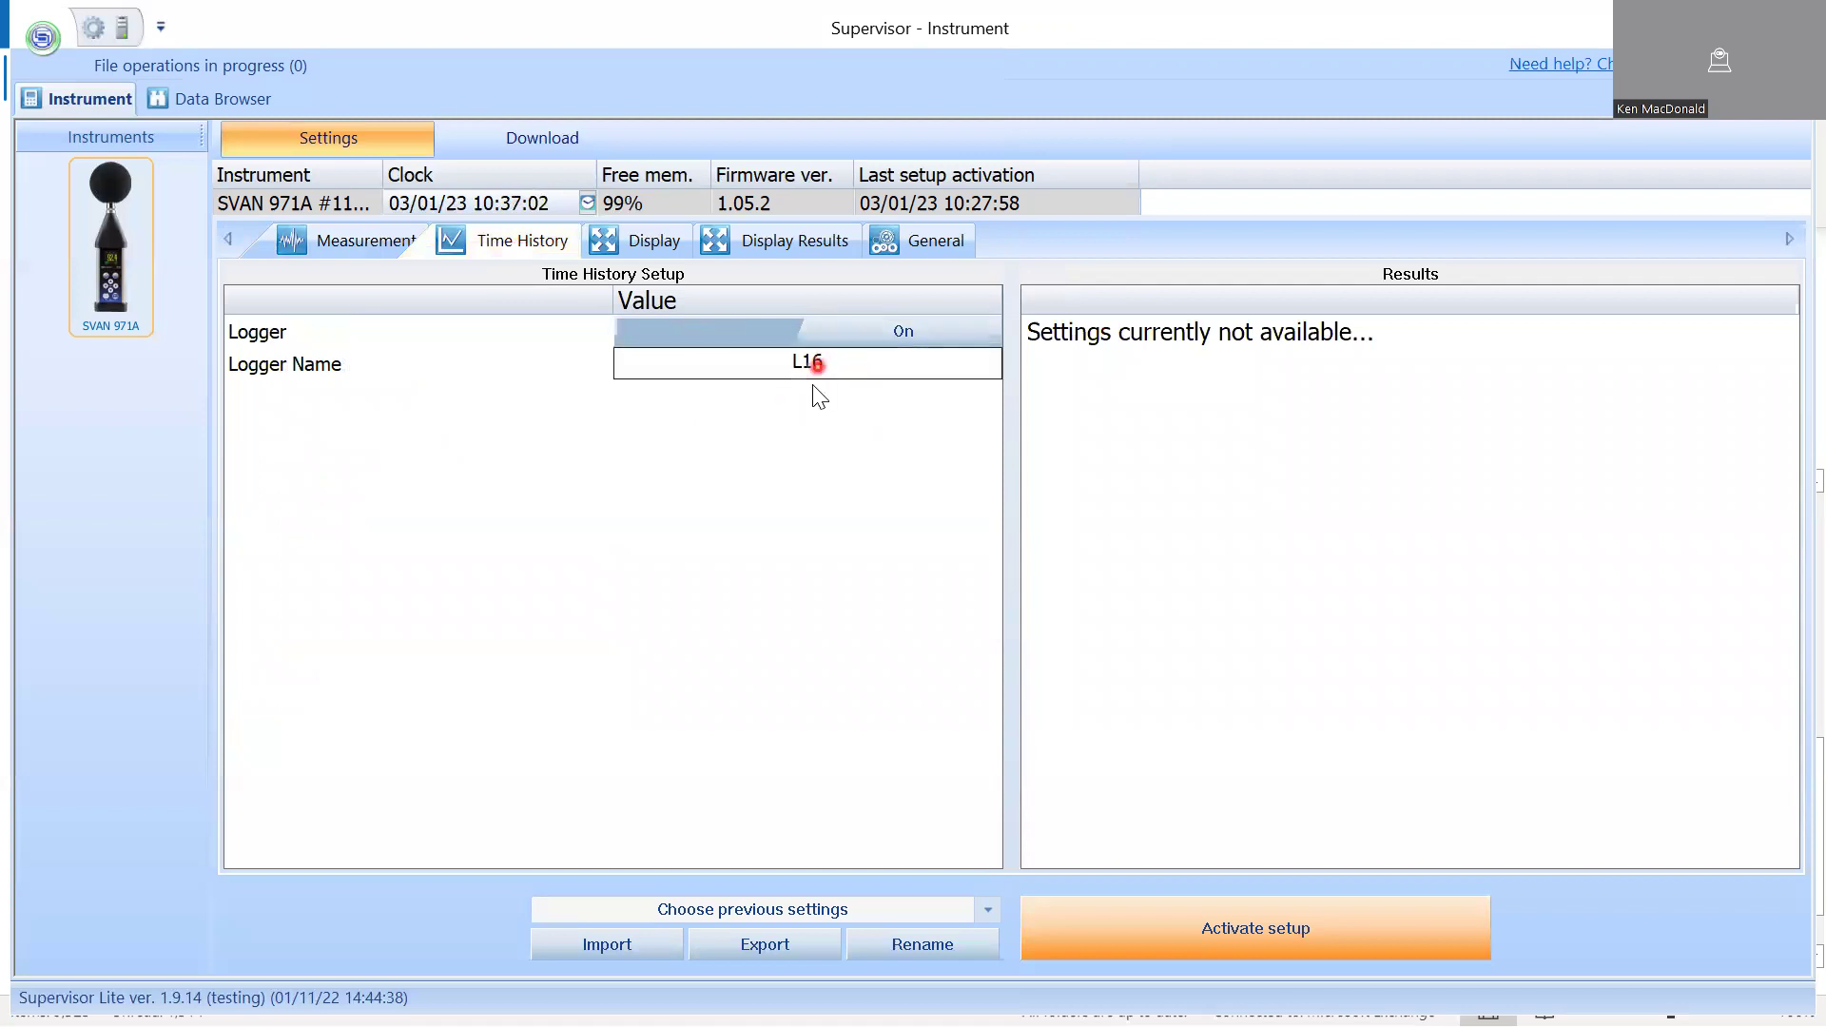
click(645, 239)
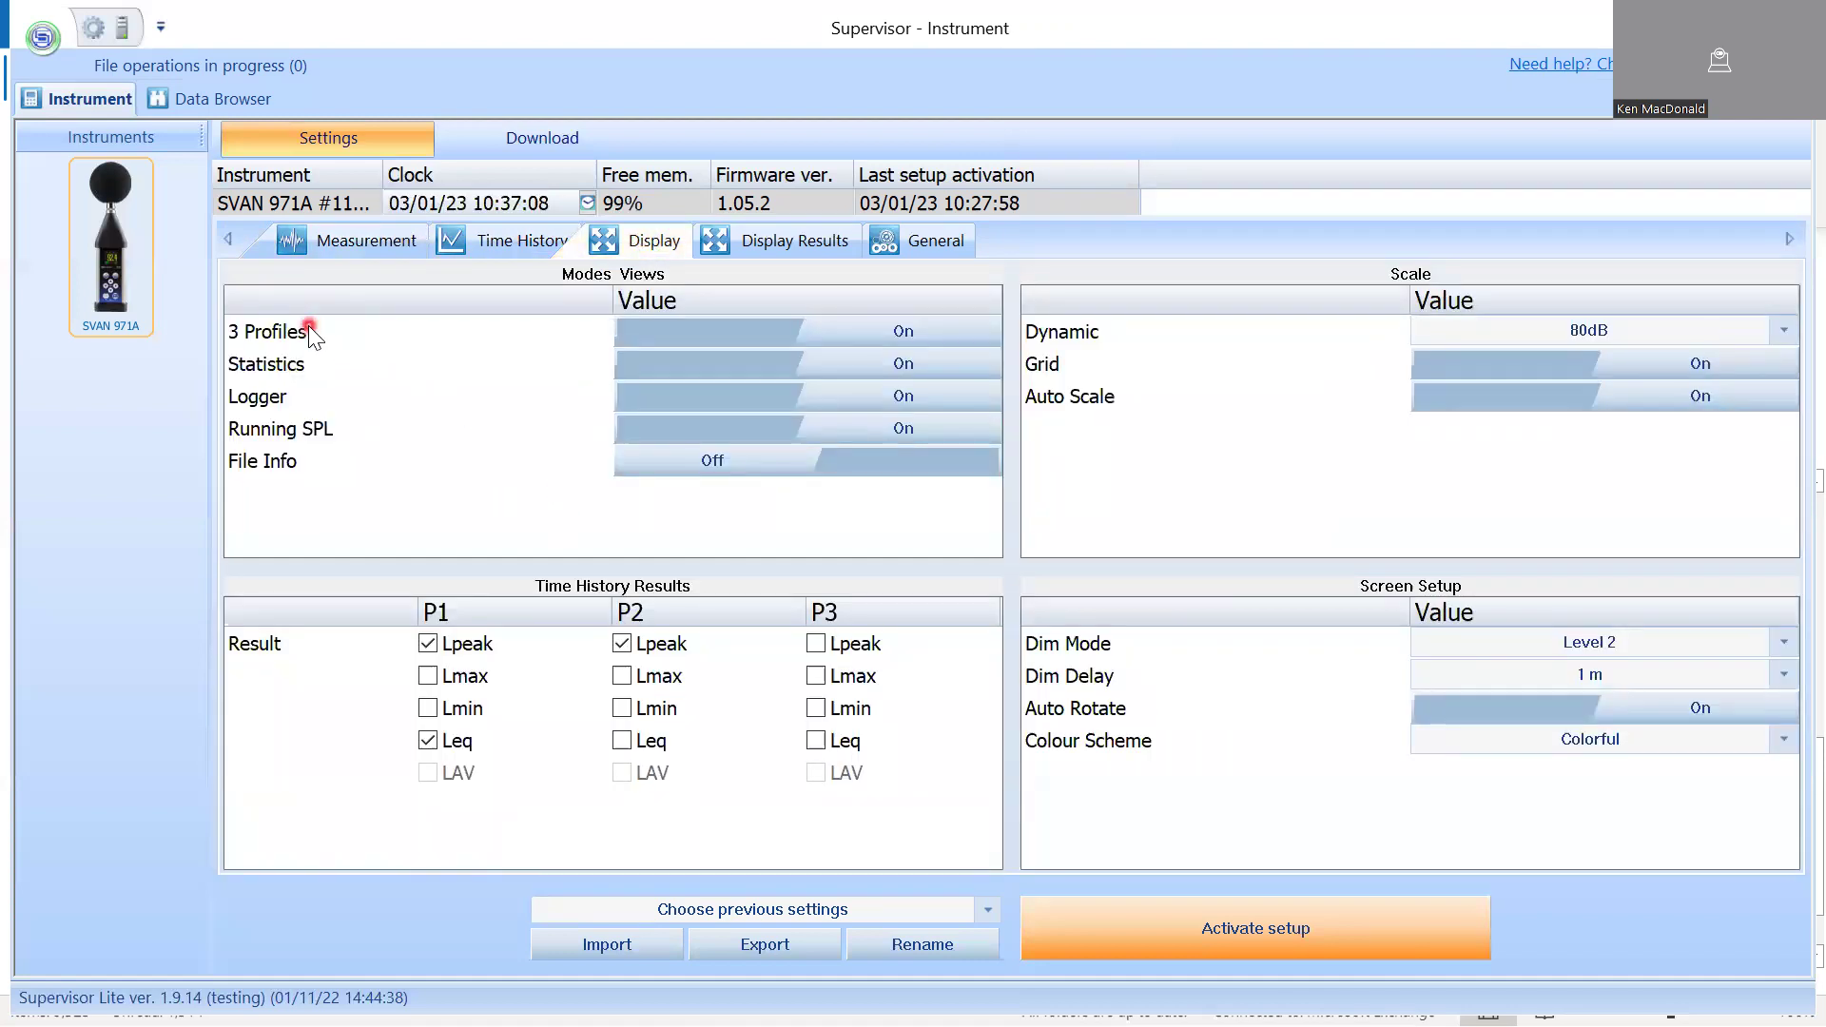
click(358, 242)
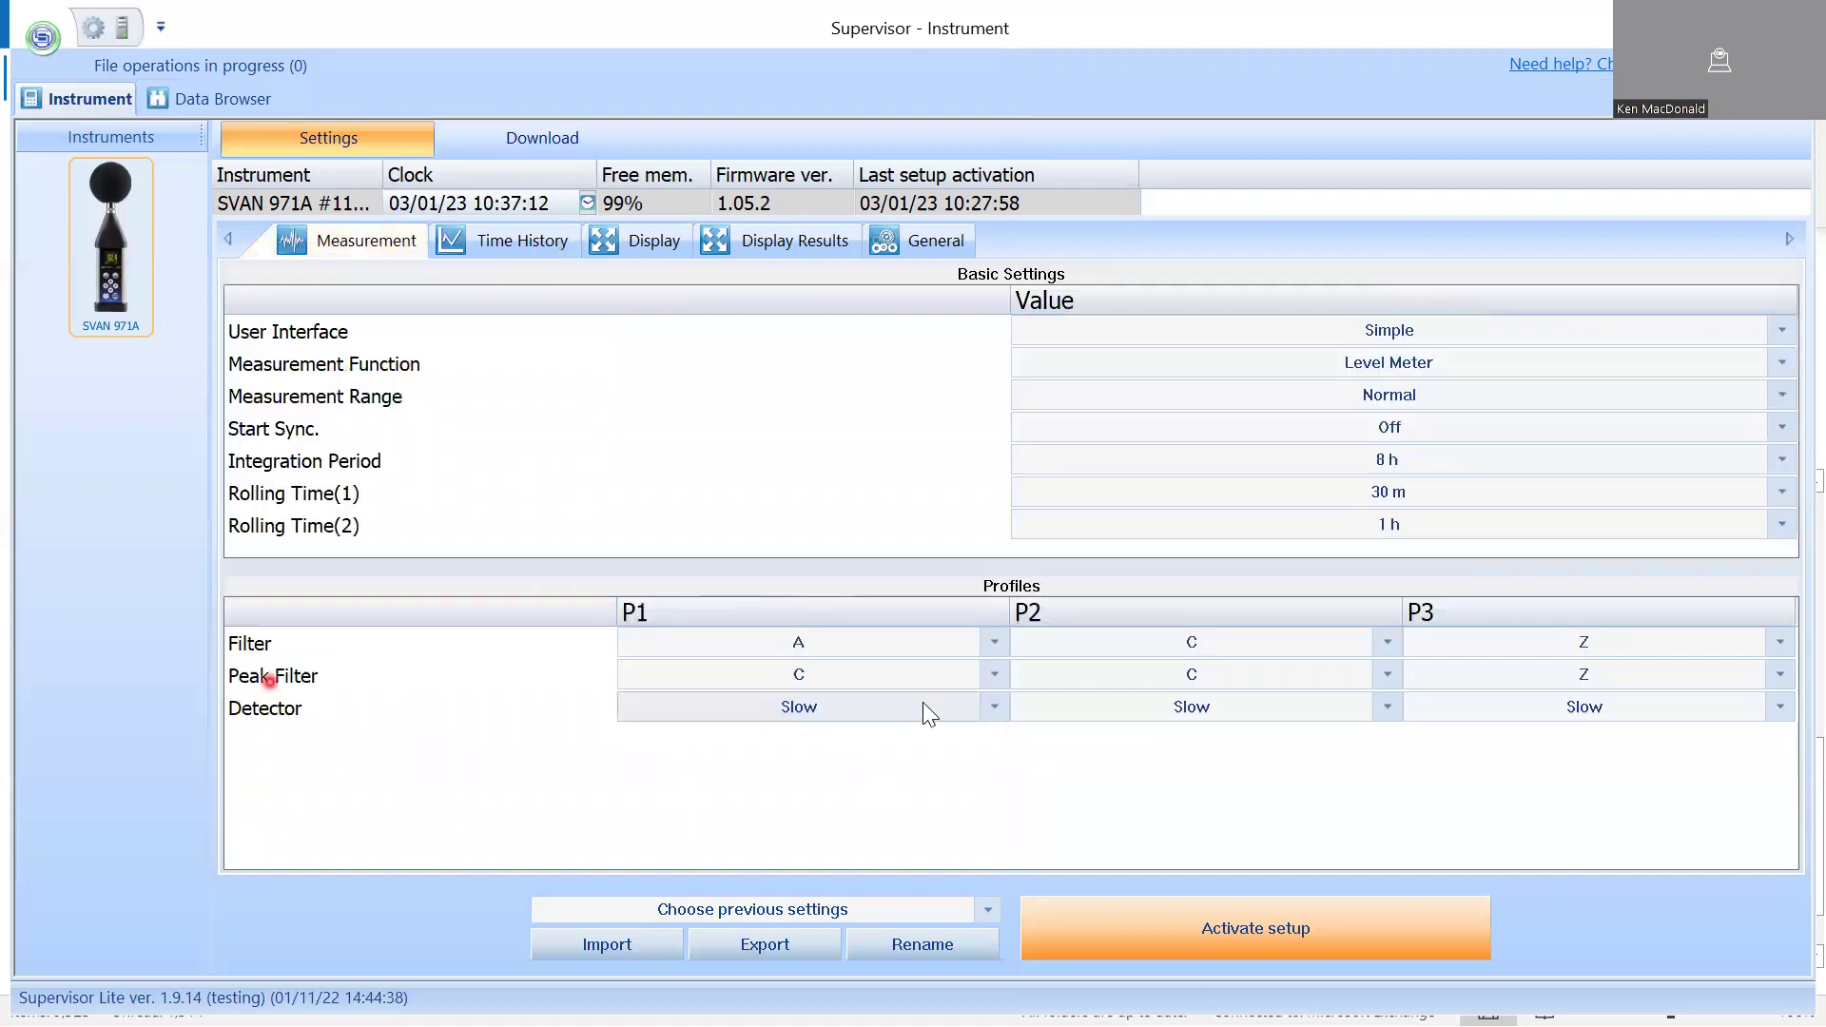
click(662, 242)
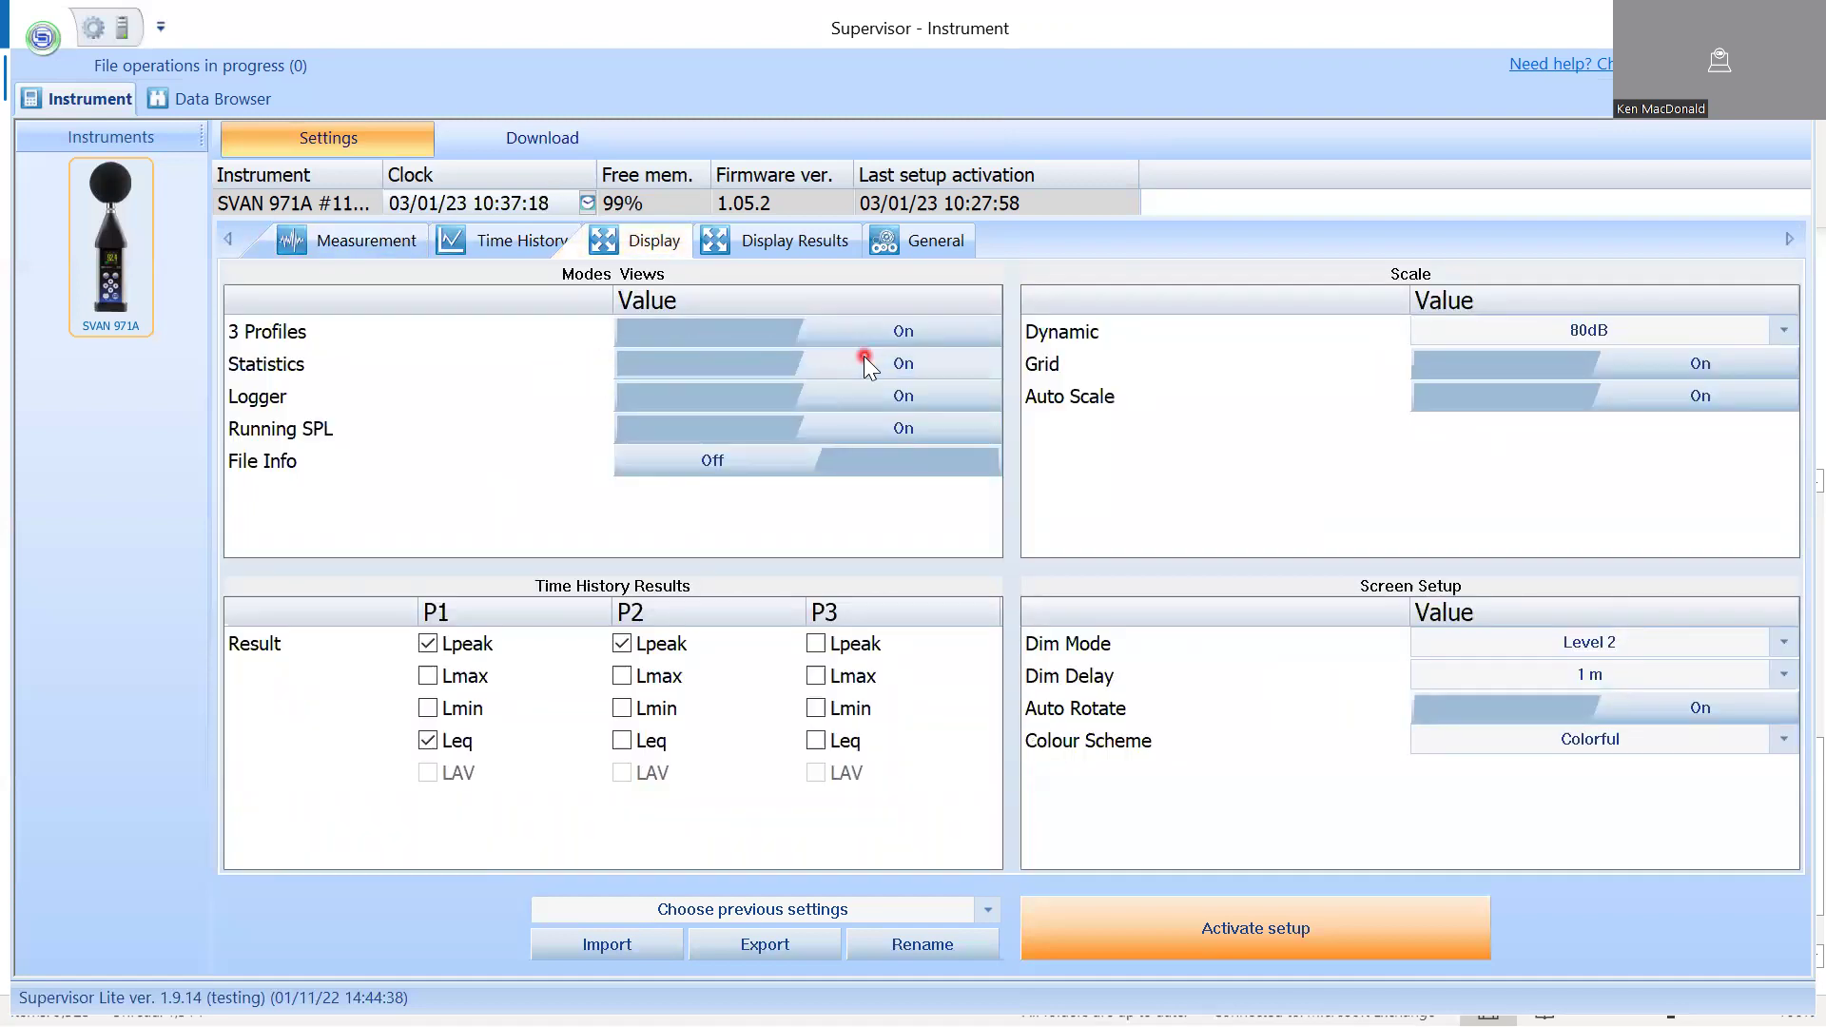
click(903, 396)
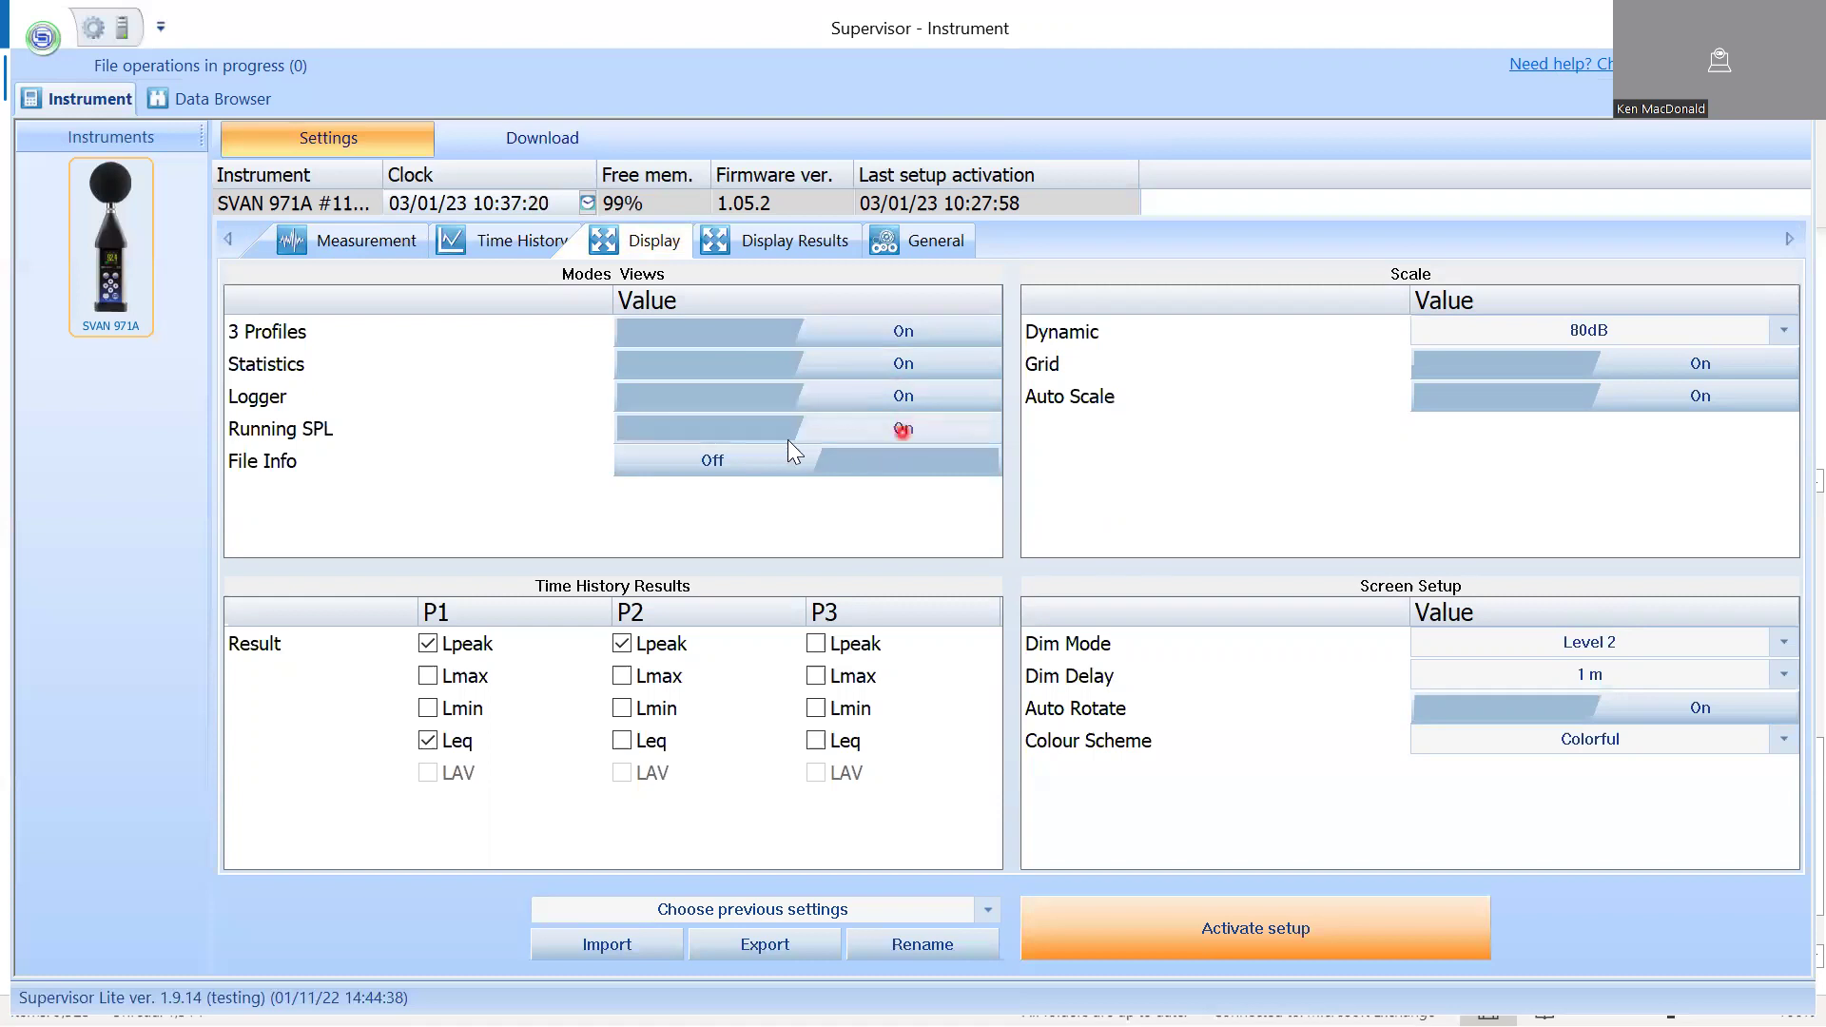
click(356, 431)
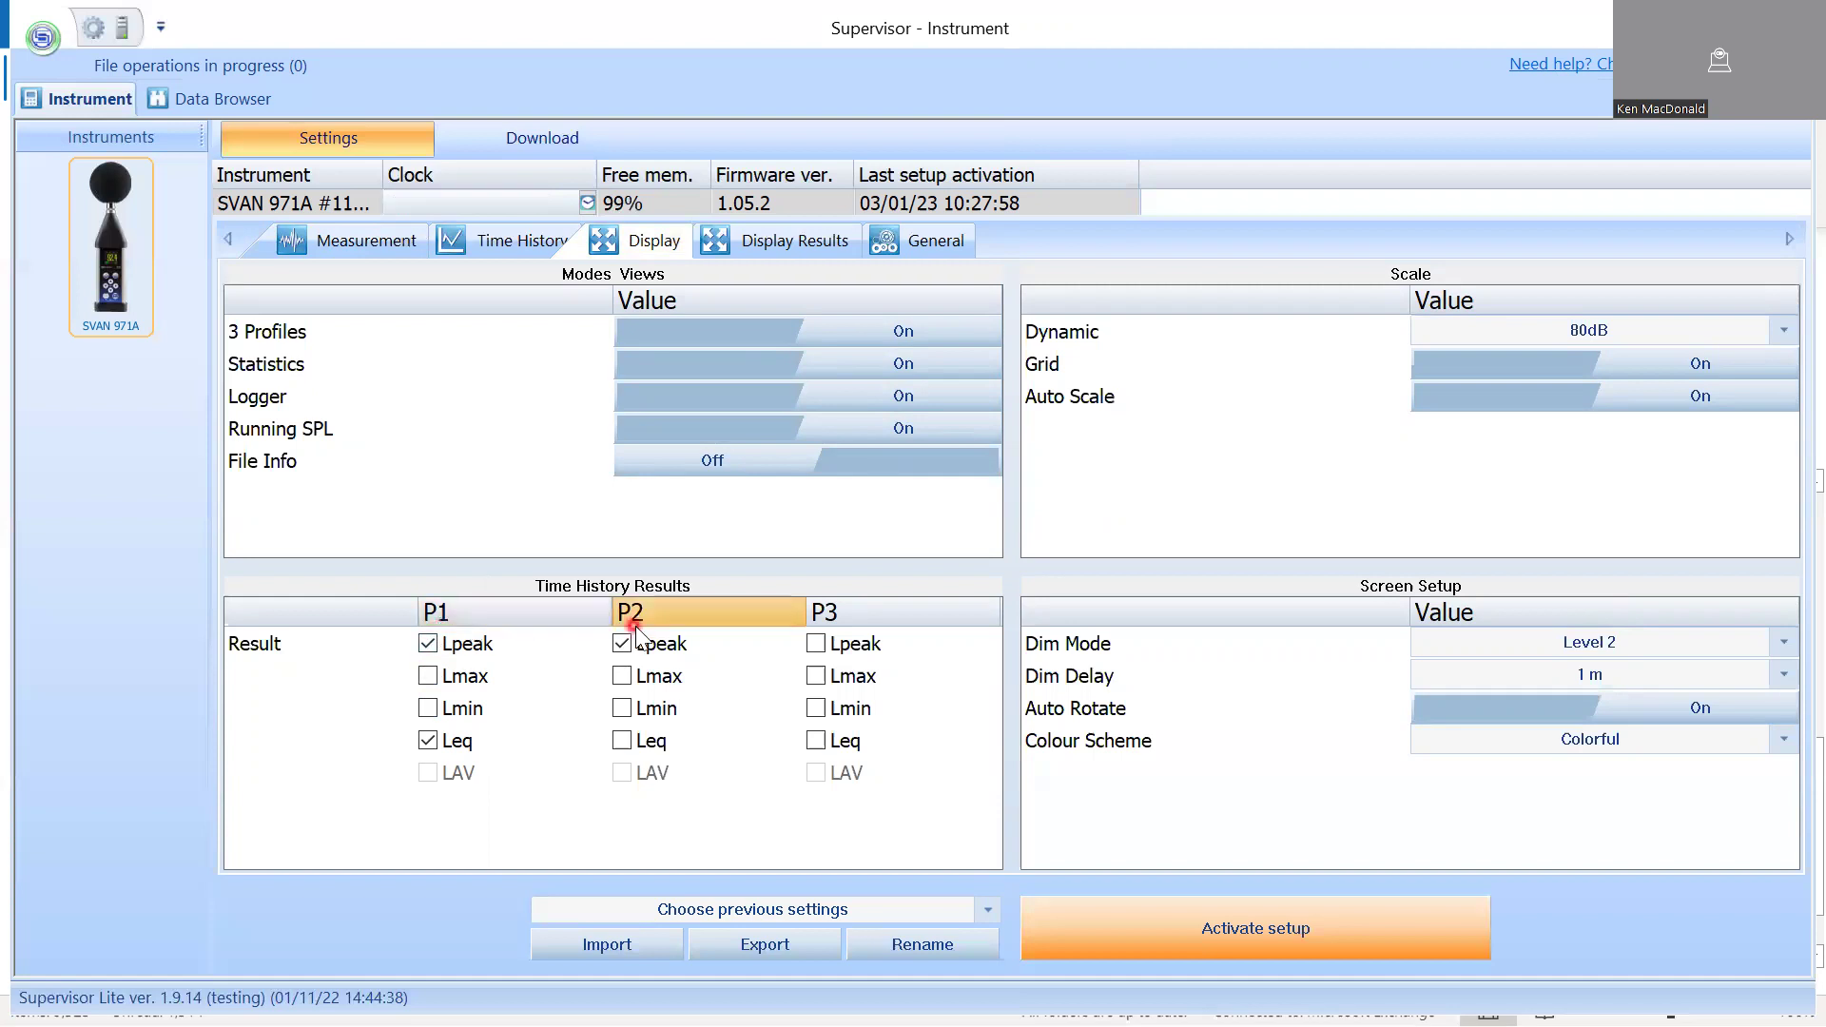
- Select the P1 profile column to show its Leq display results
click(469, 611)
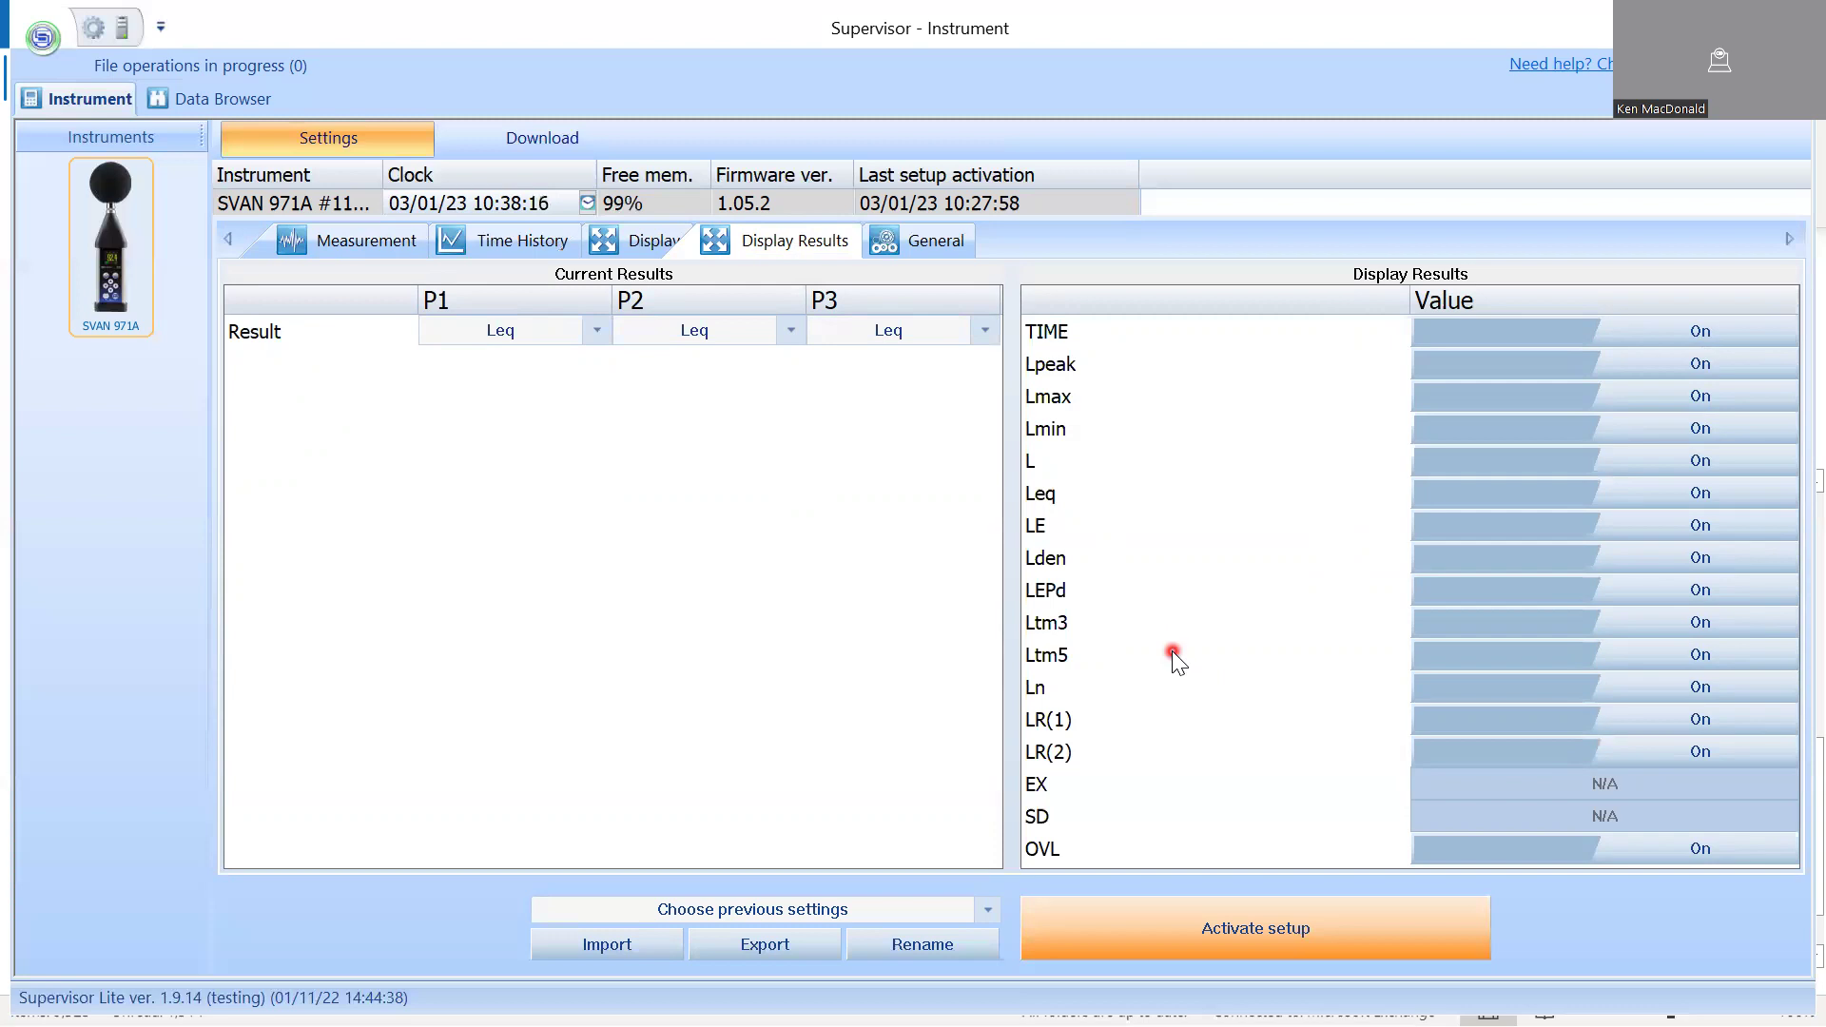
- In General settings, switch Serial Port to Bluetooth, then back to RS232
click(934, 239)
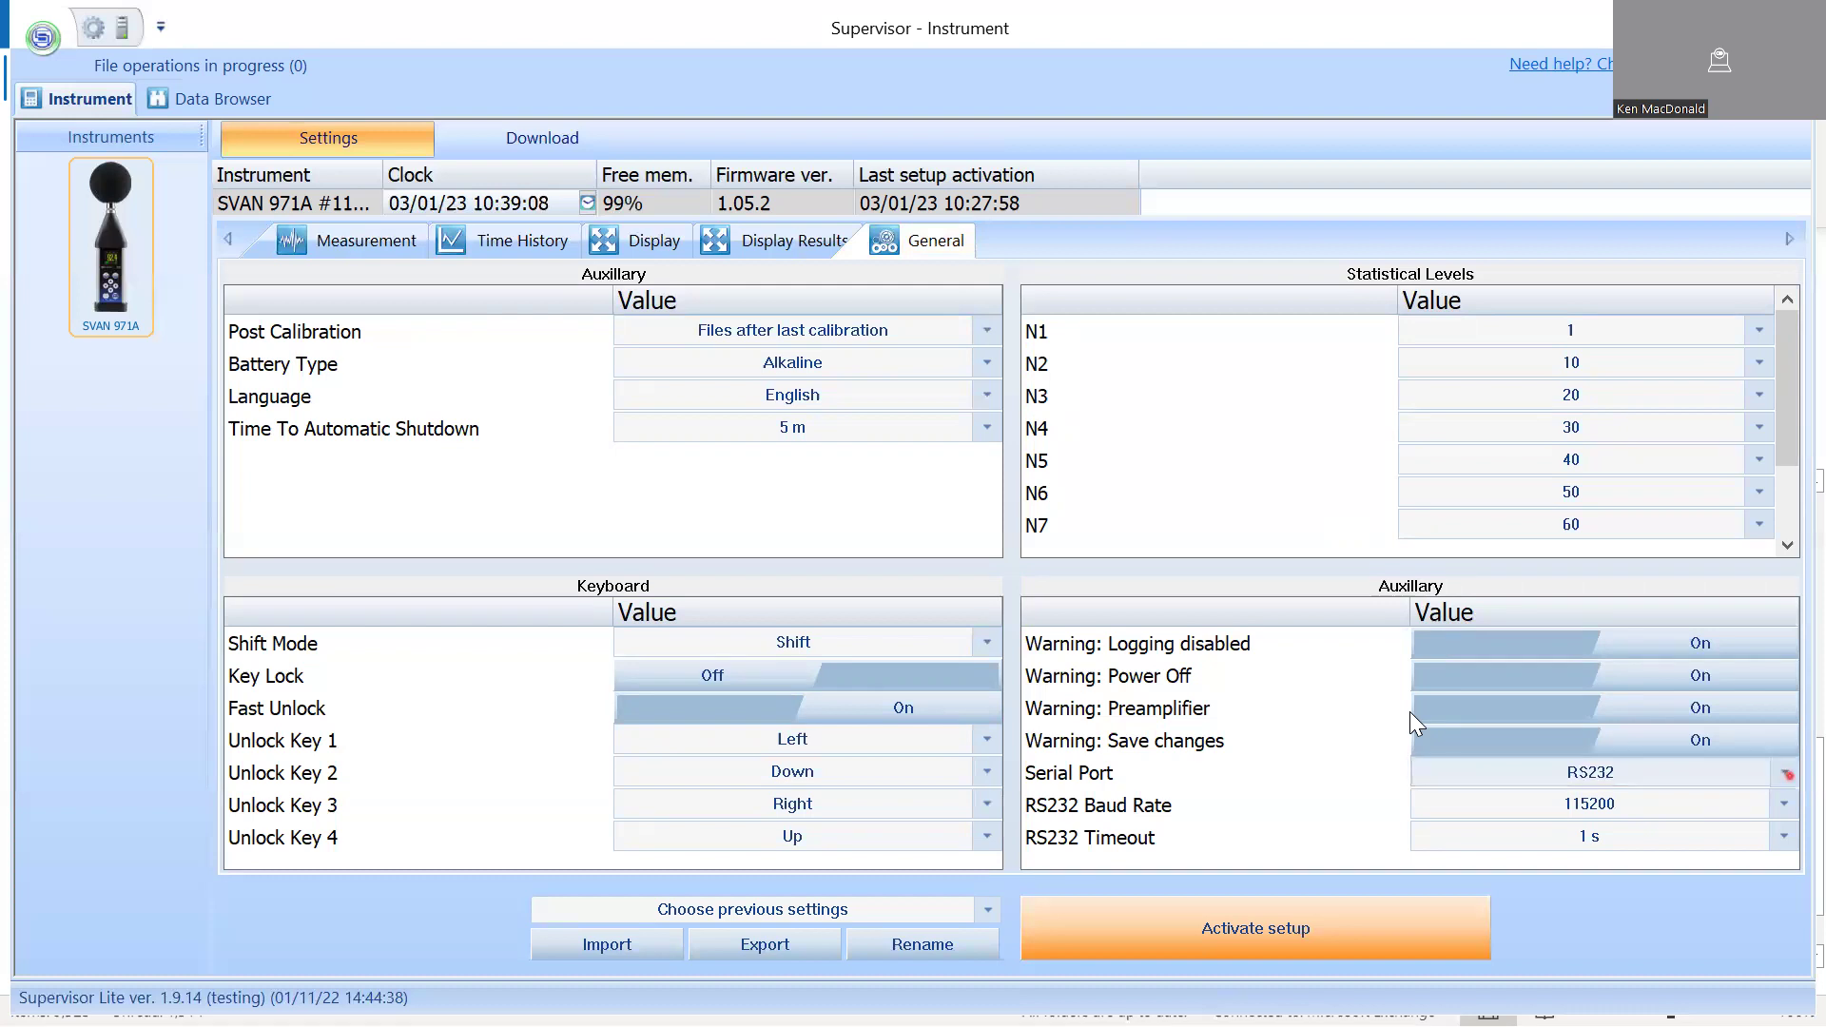
click(1618, 772)
click(1674, 824)
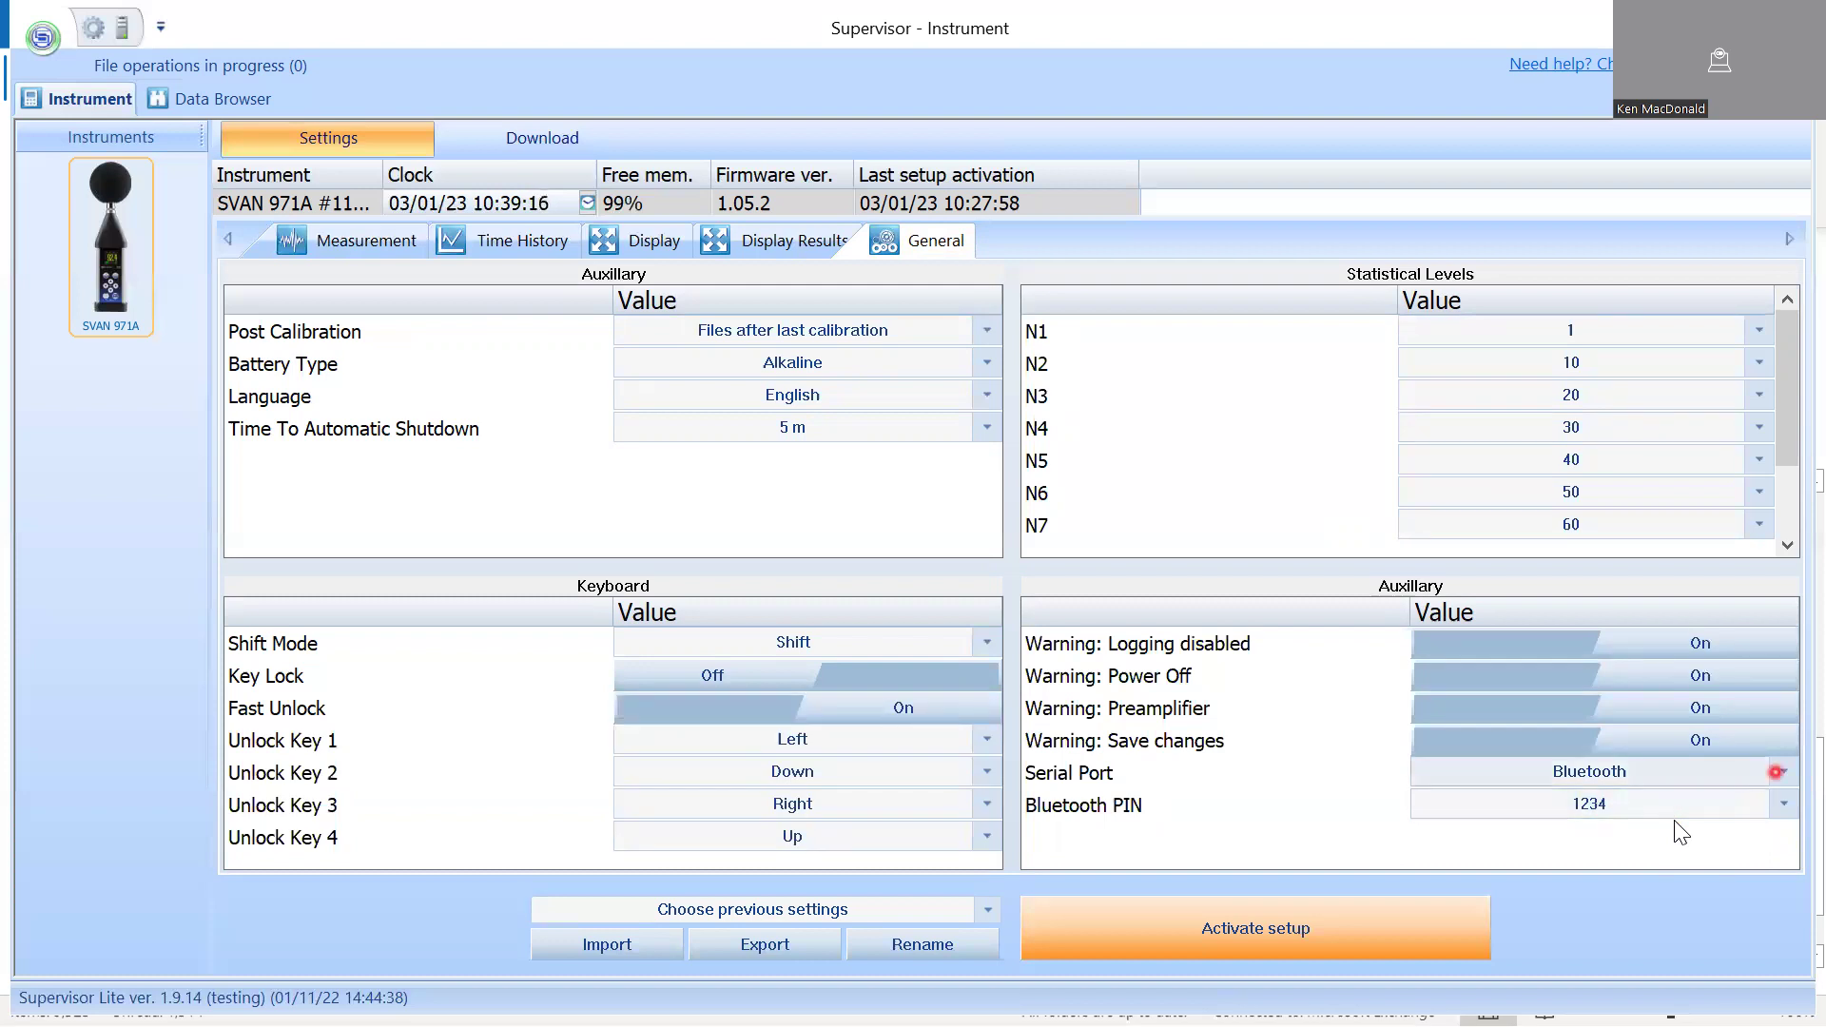
click(1703, 773)
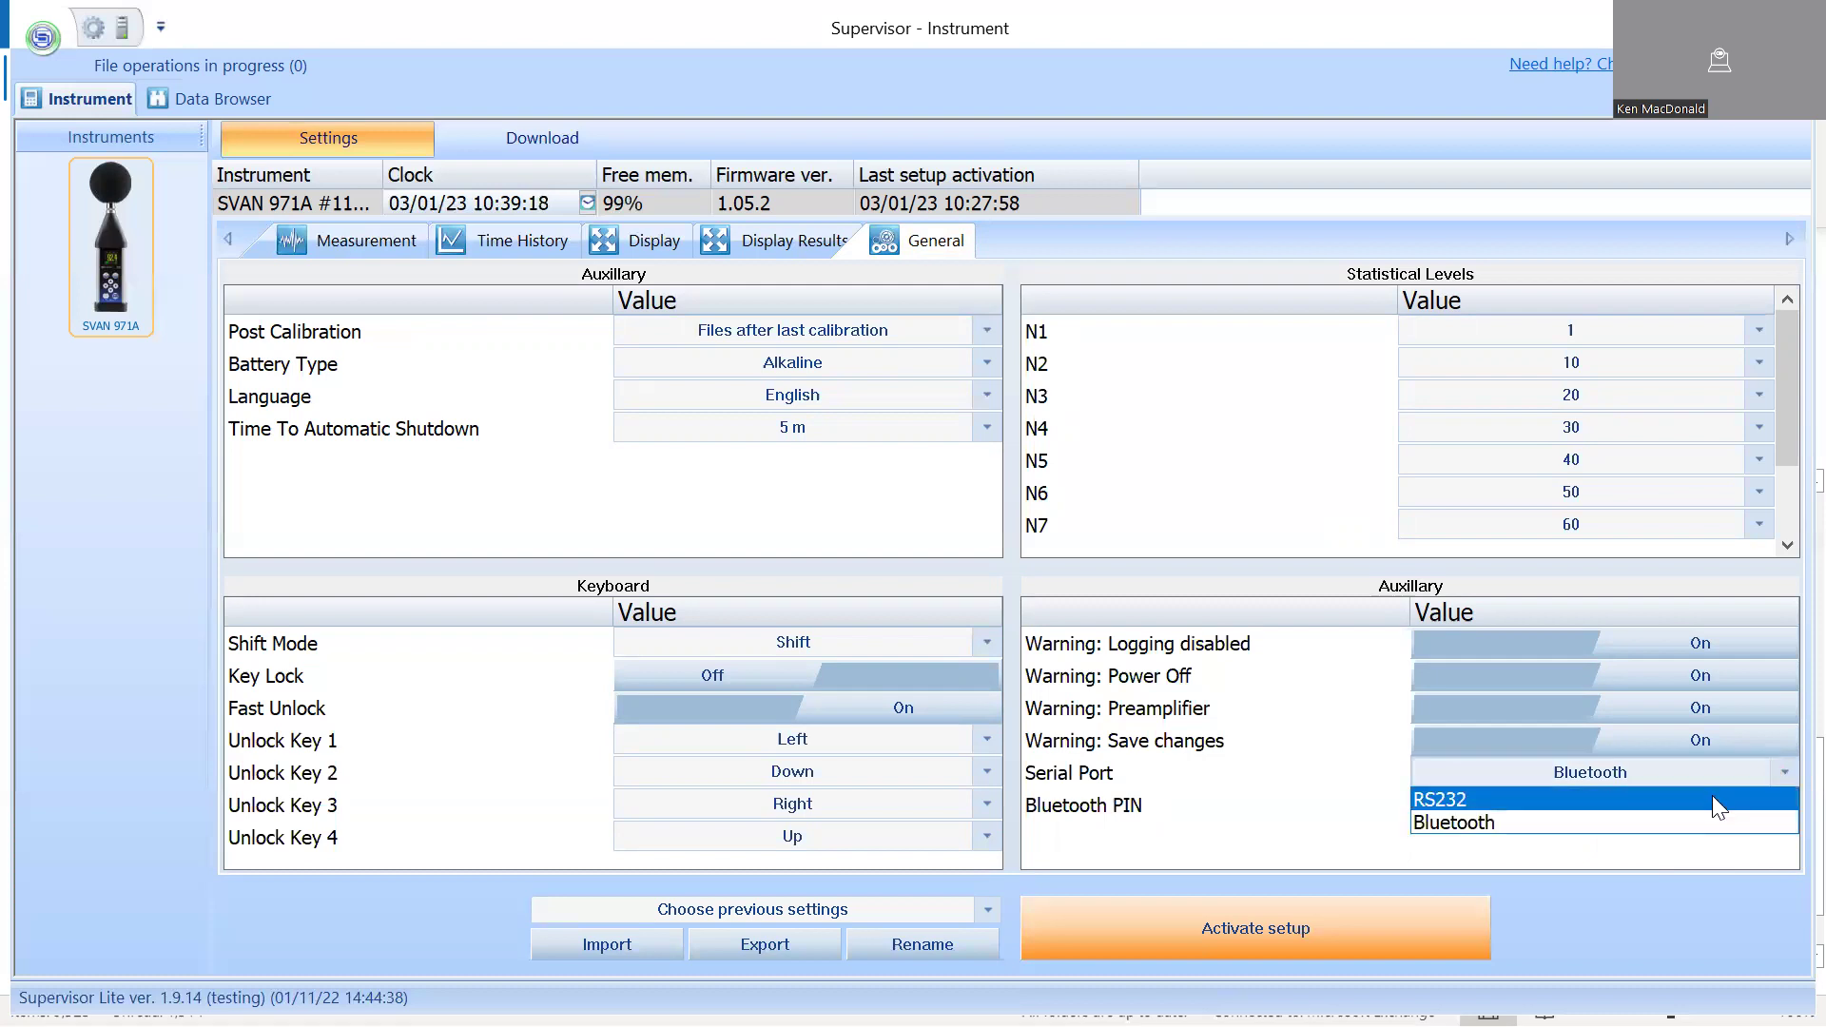
click(1712, 801)
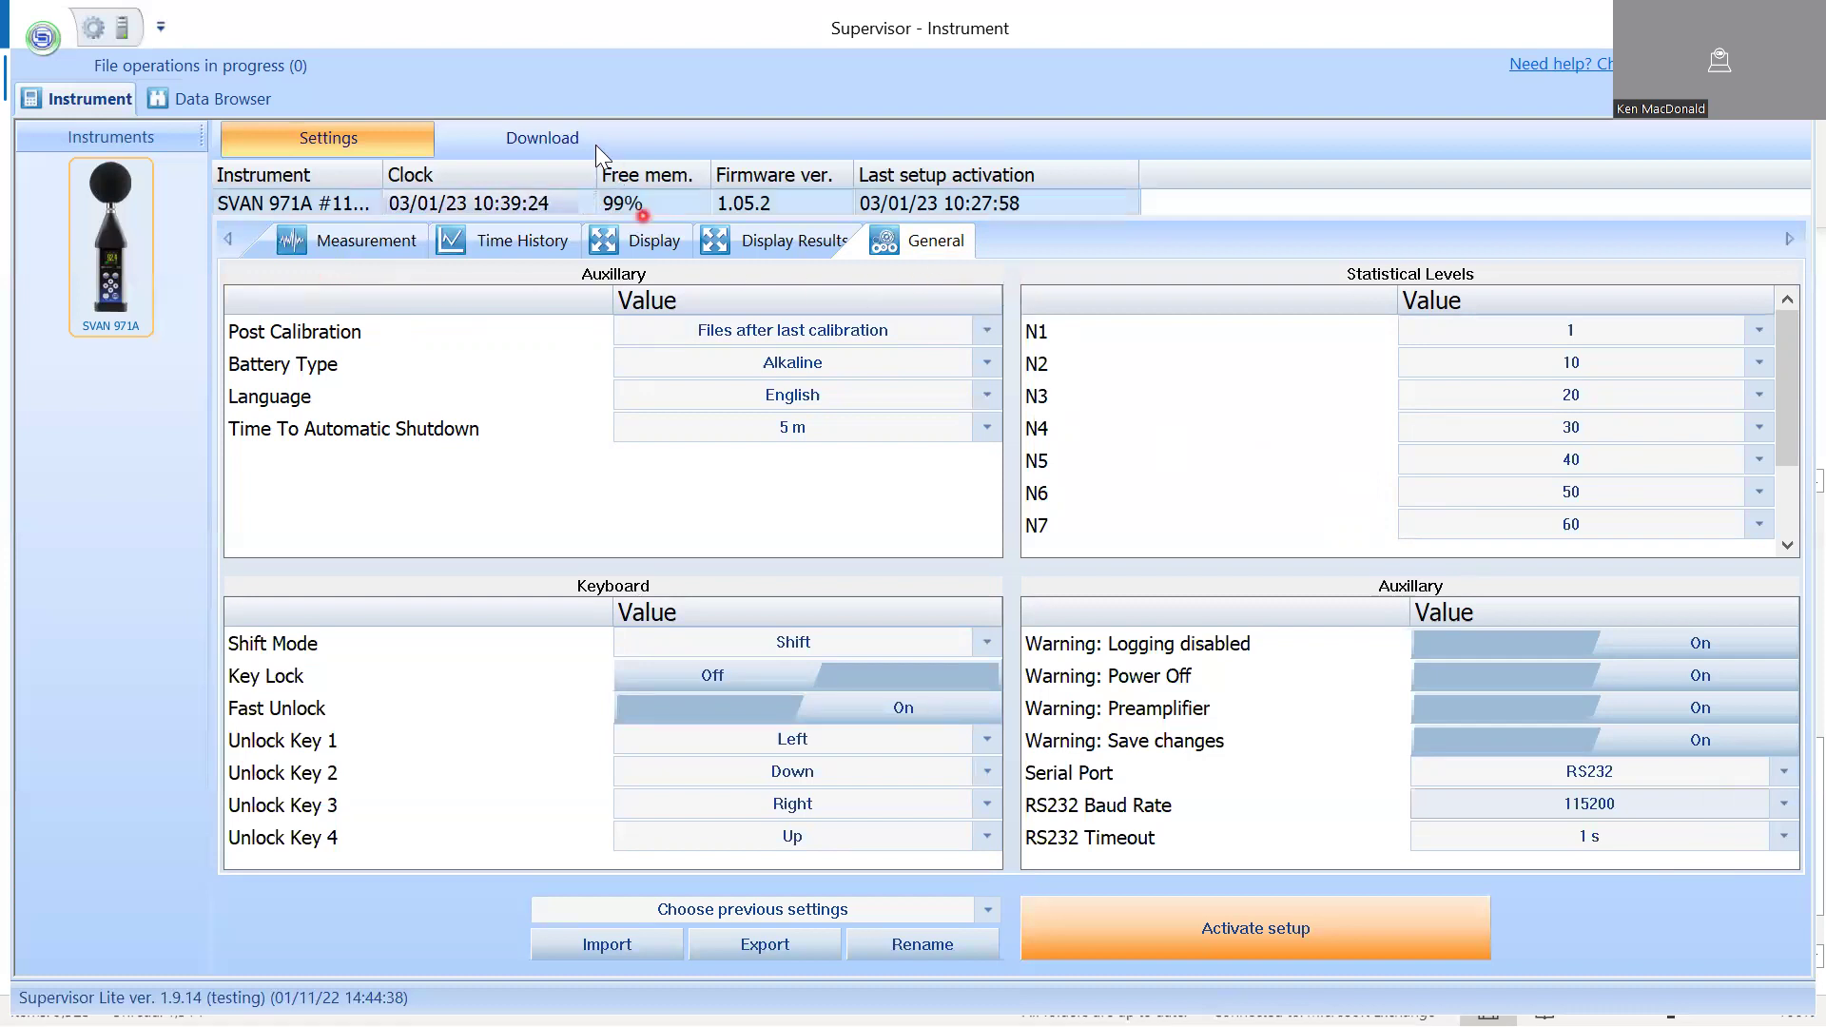
- Decline activating the changed setup and download L10.SVL from the meter's file list
click(521, 138)
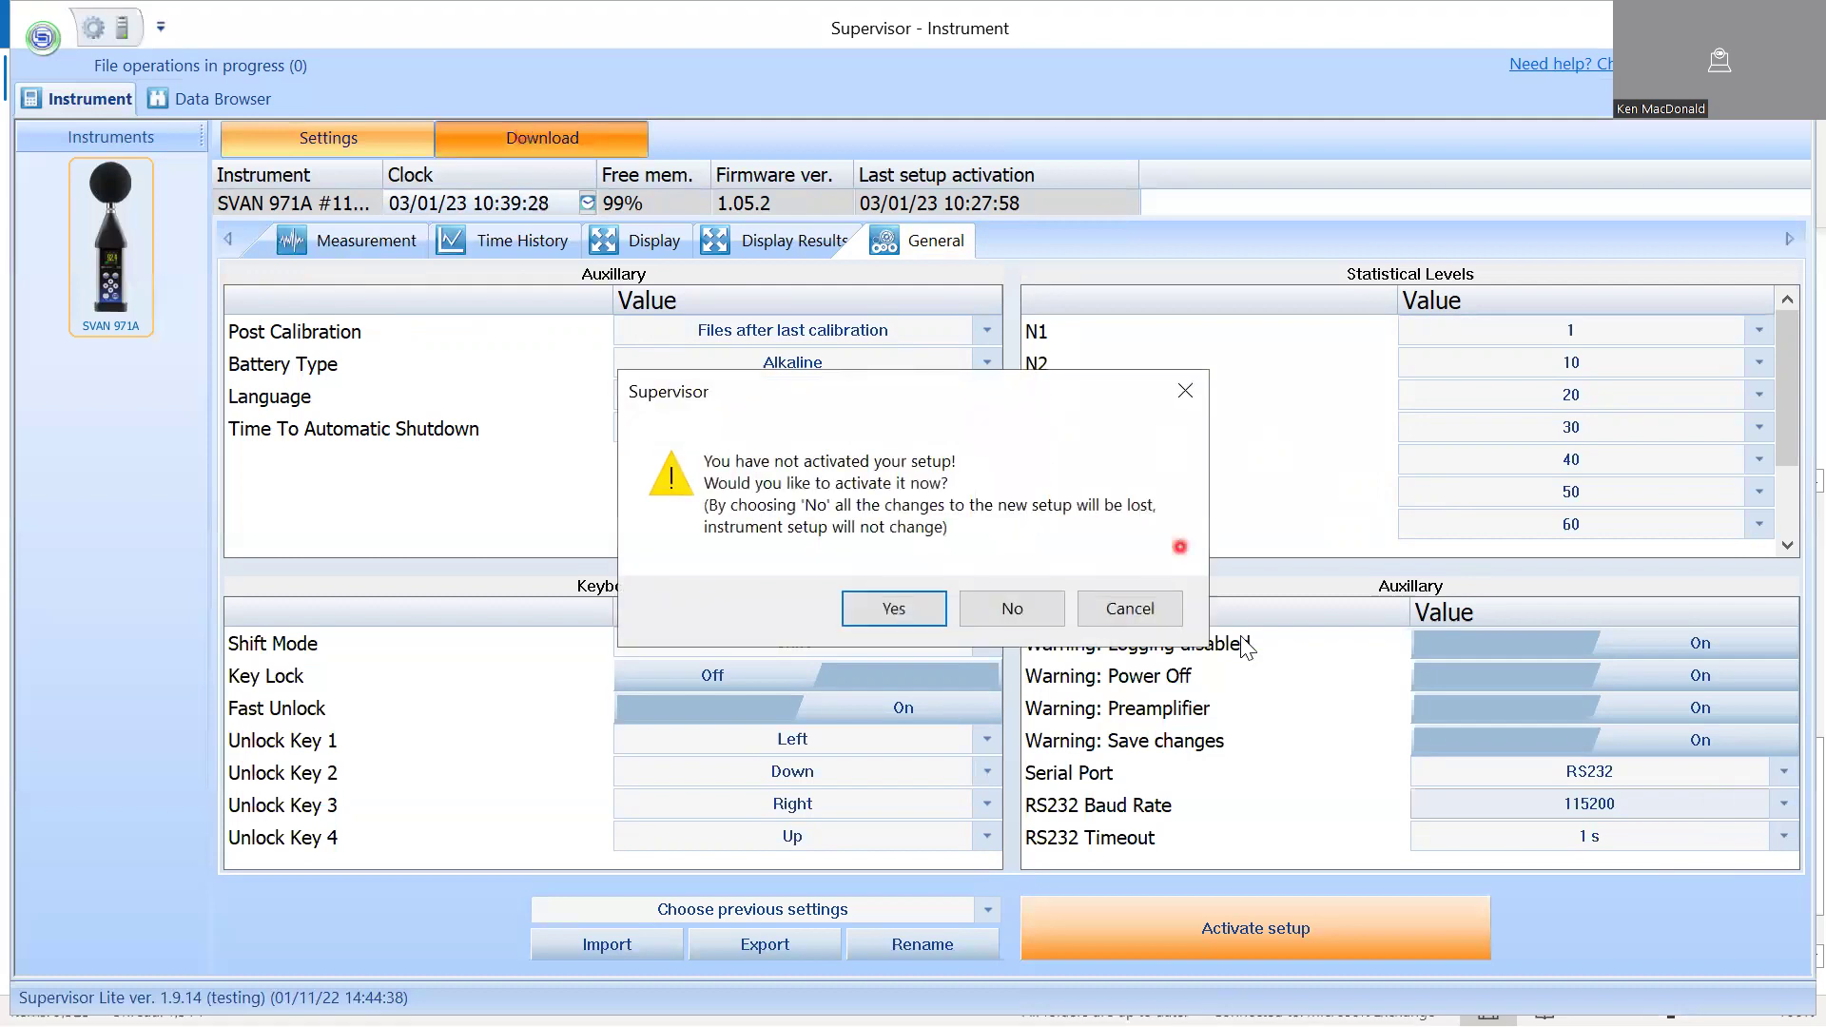
click(1042, 612)
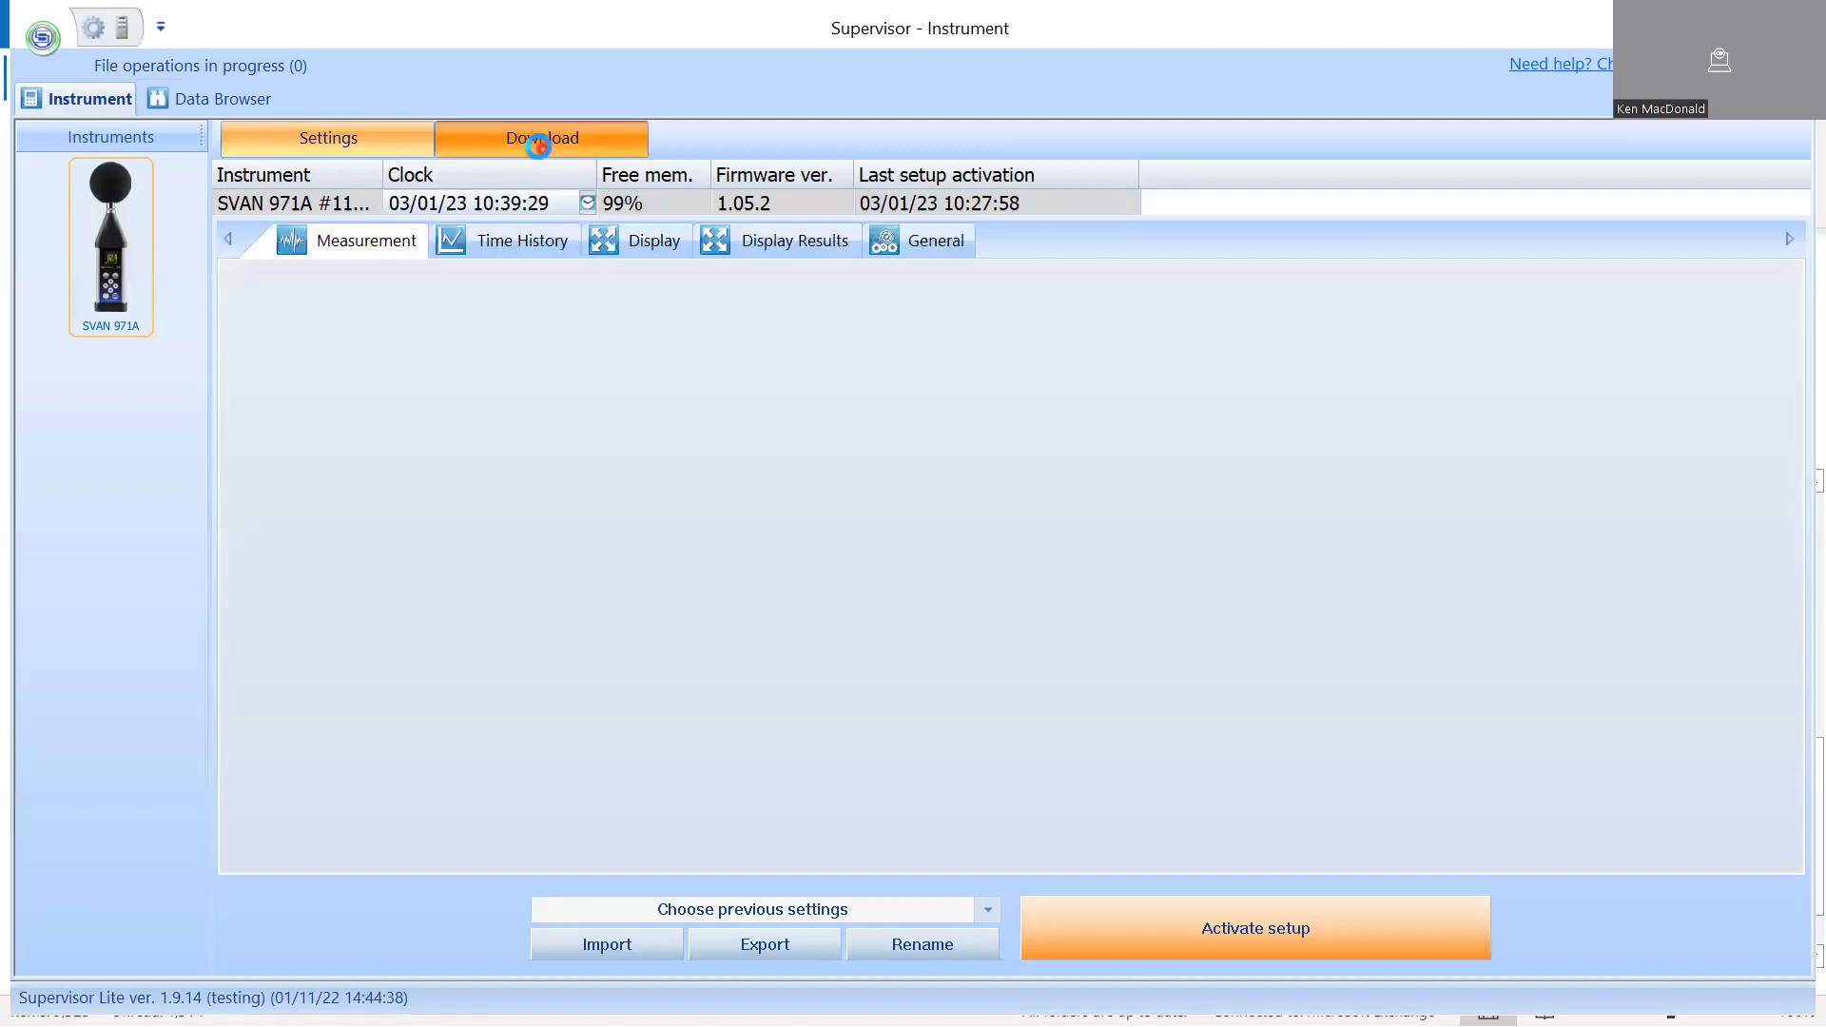
click(531, 145)
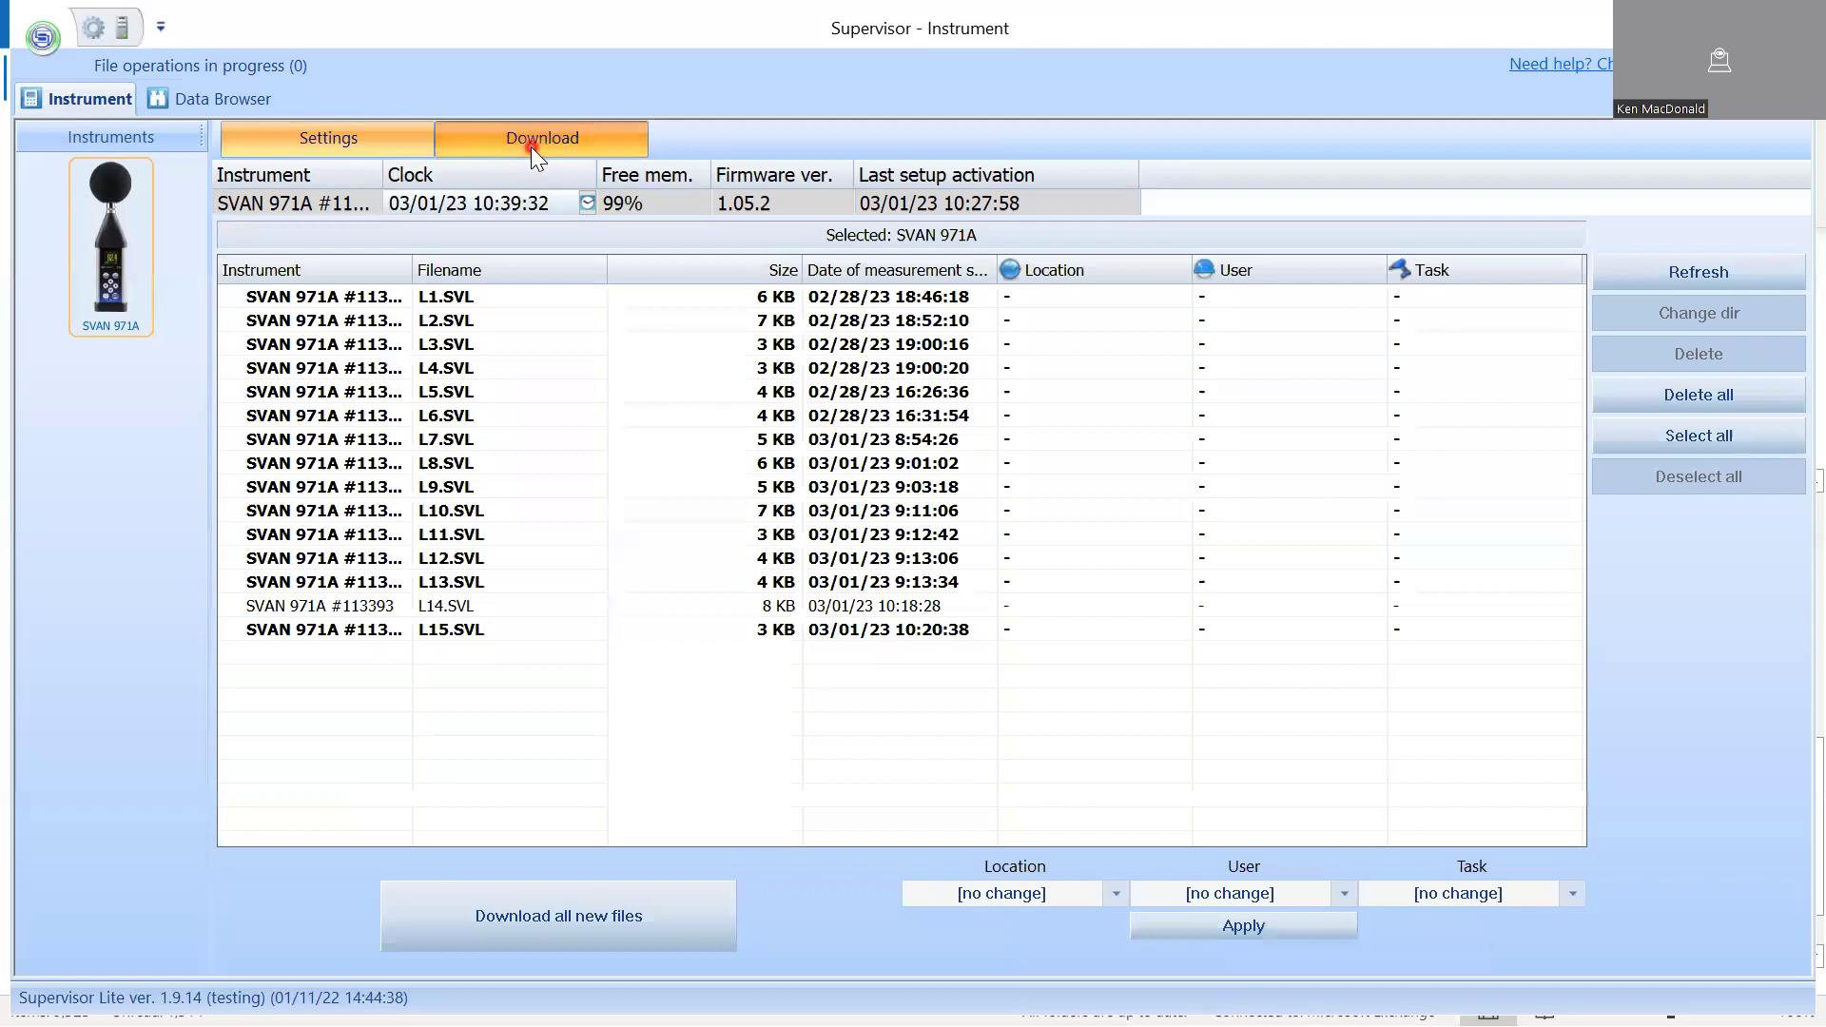
click(533, 305)
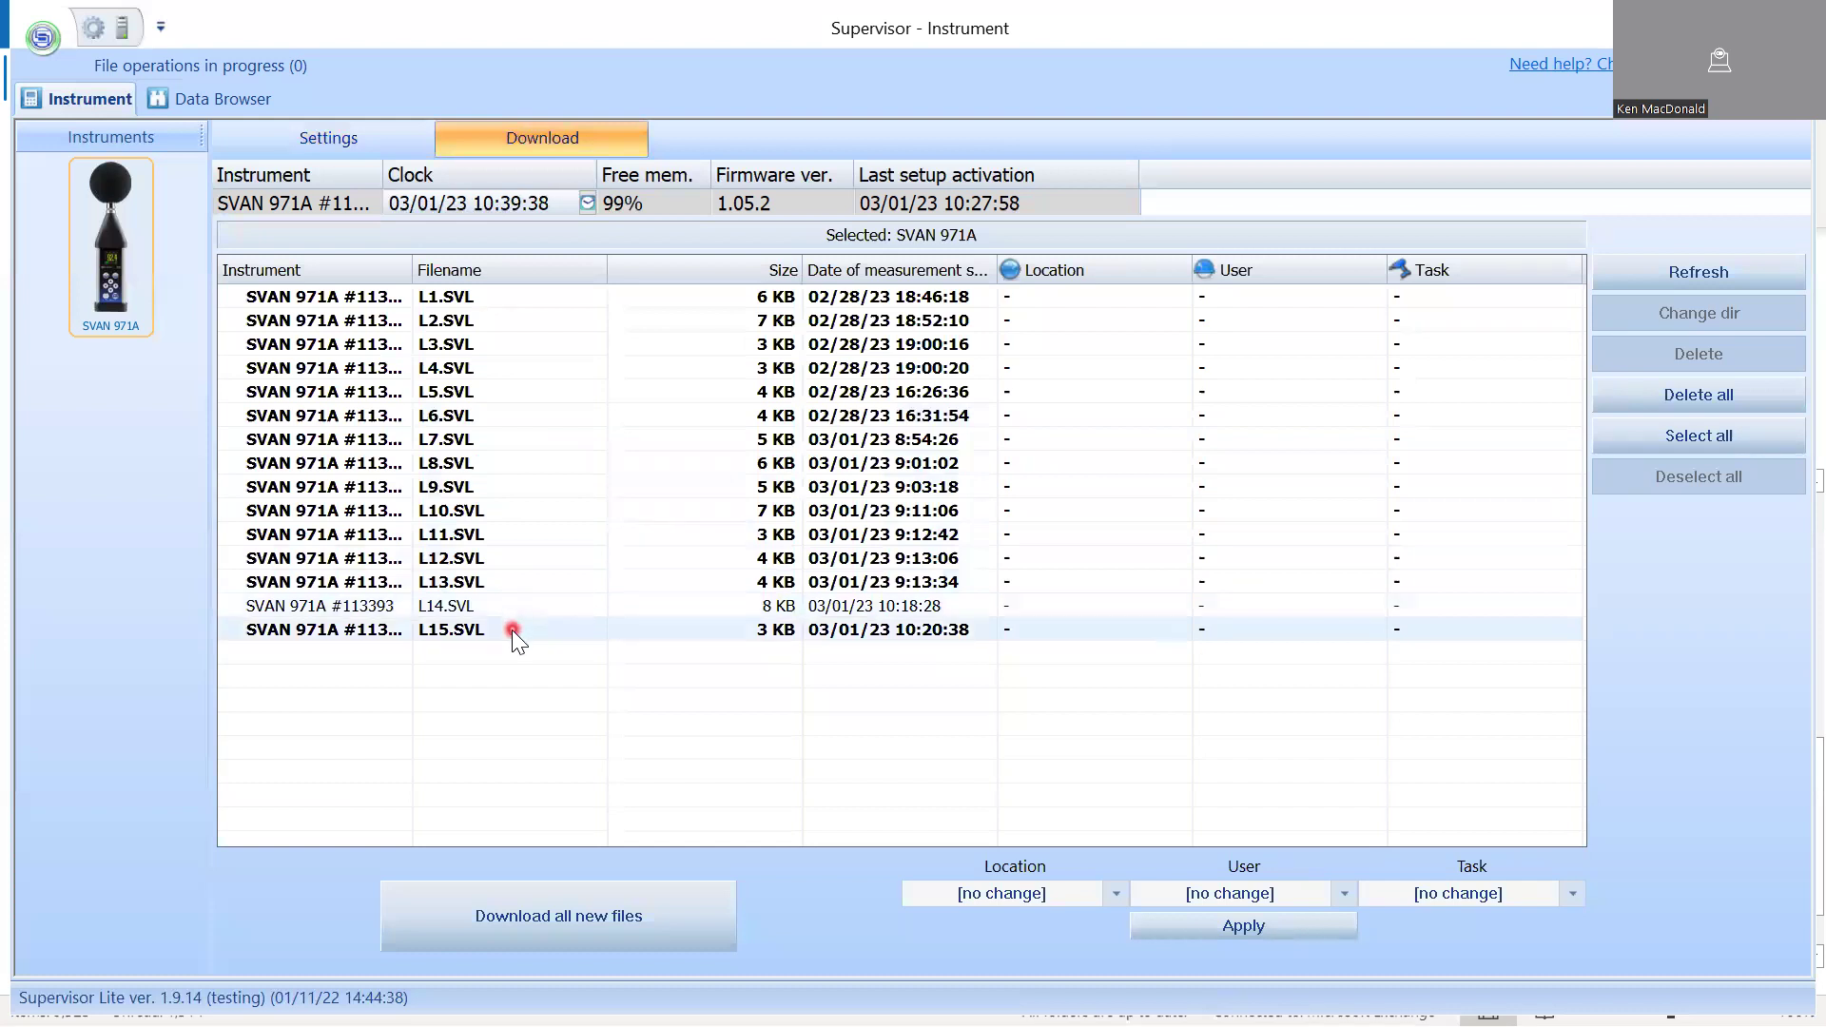
double_click(379, 512)
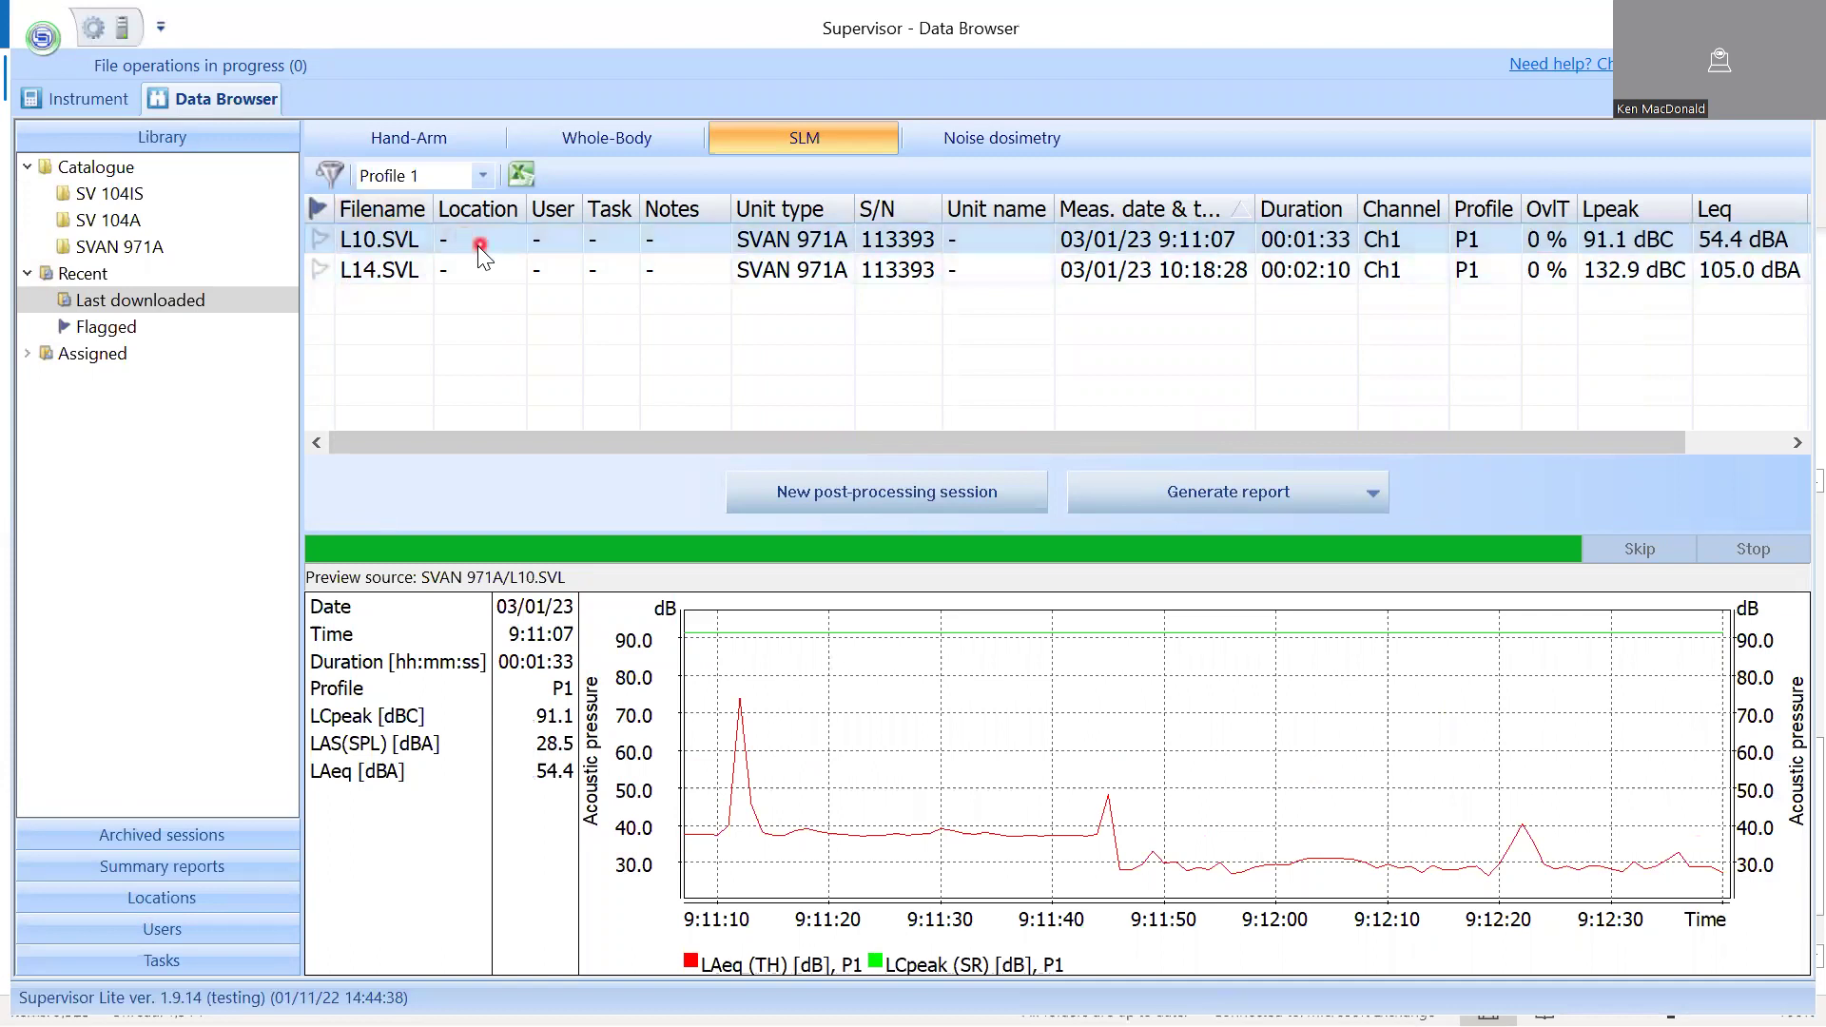
- Scroll the L10 results table right to see SEL, then return to the Instrument file list
drag(1392, 452, 1497, 435)
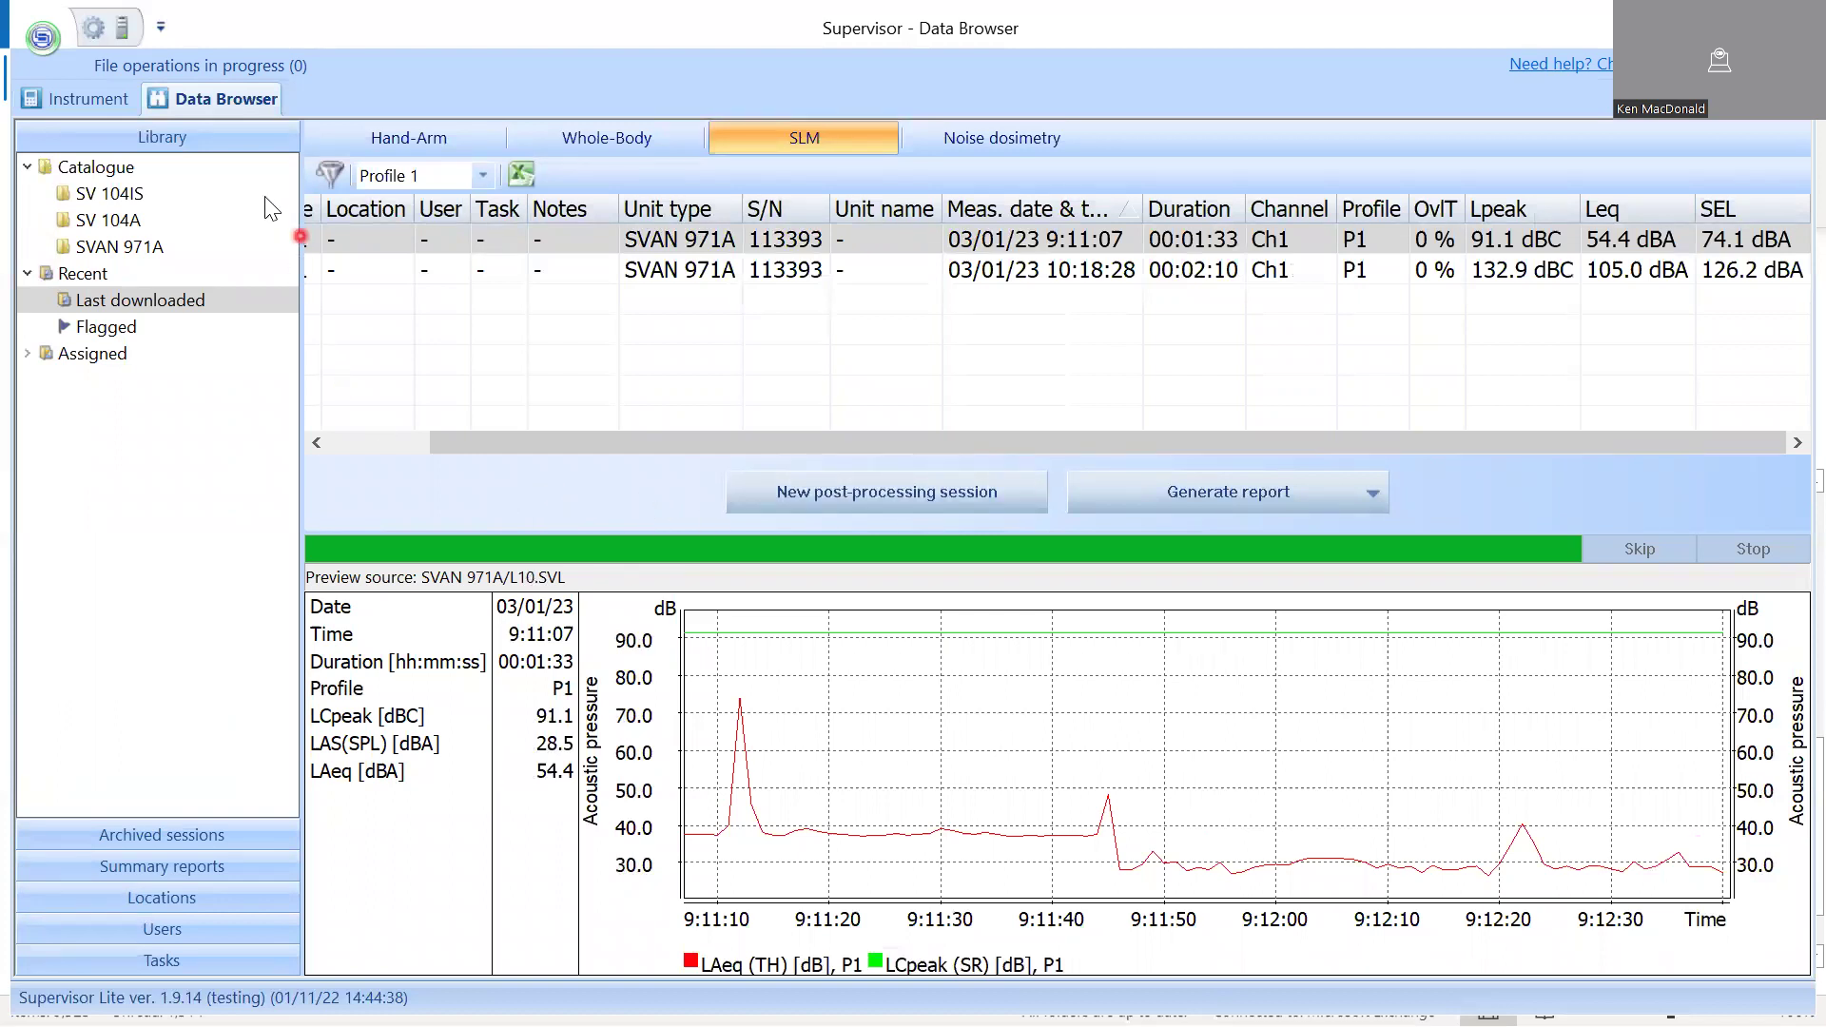
click(91, 96)
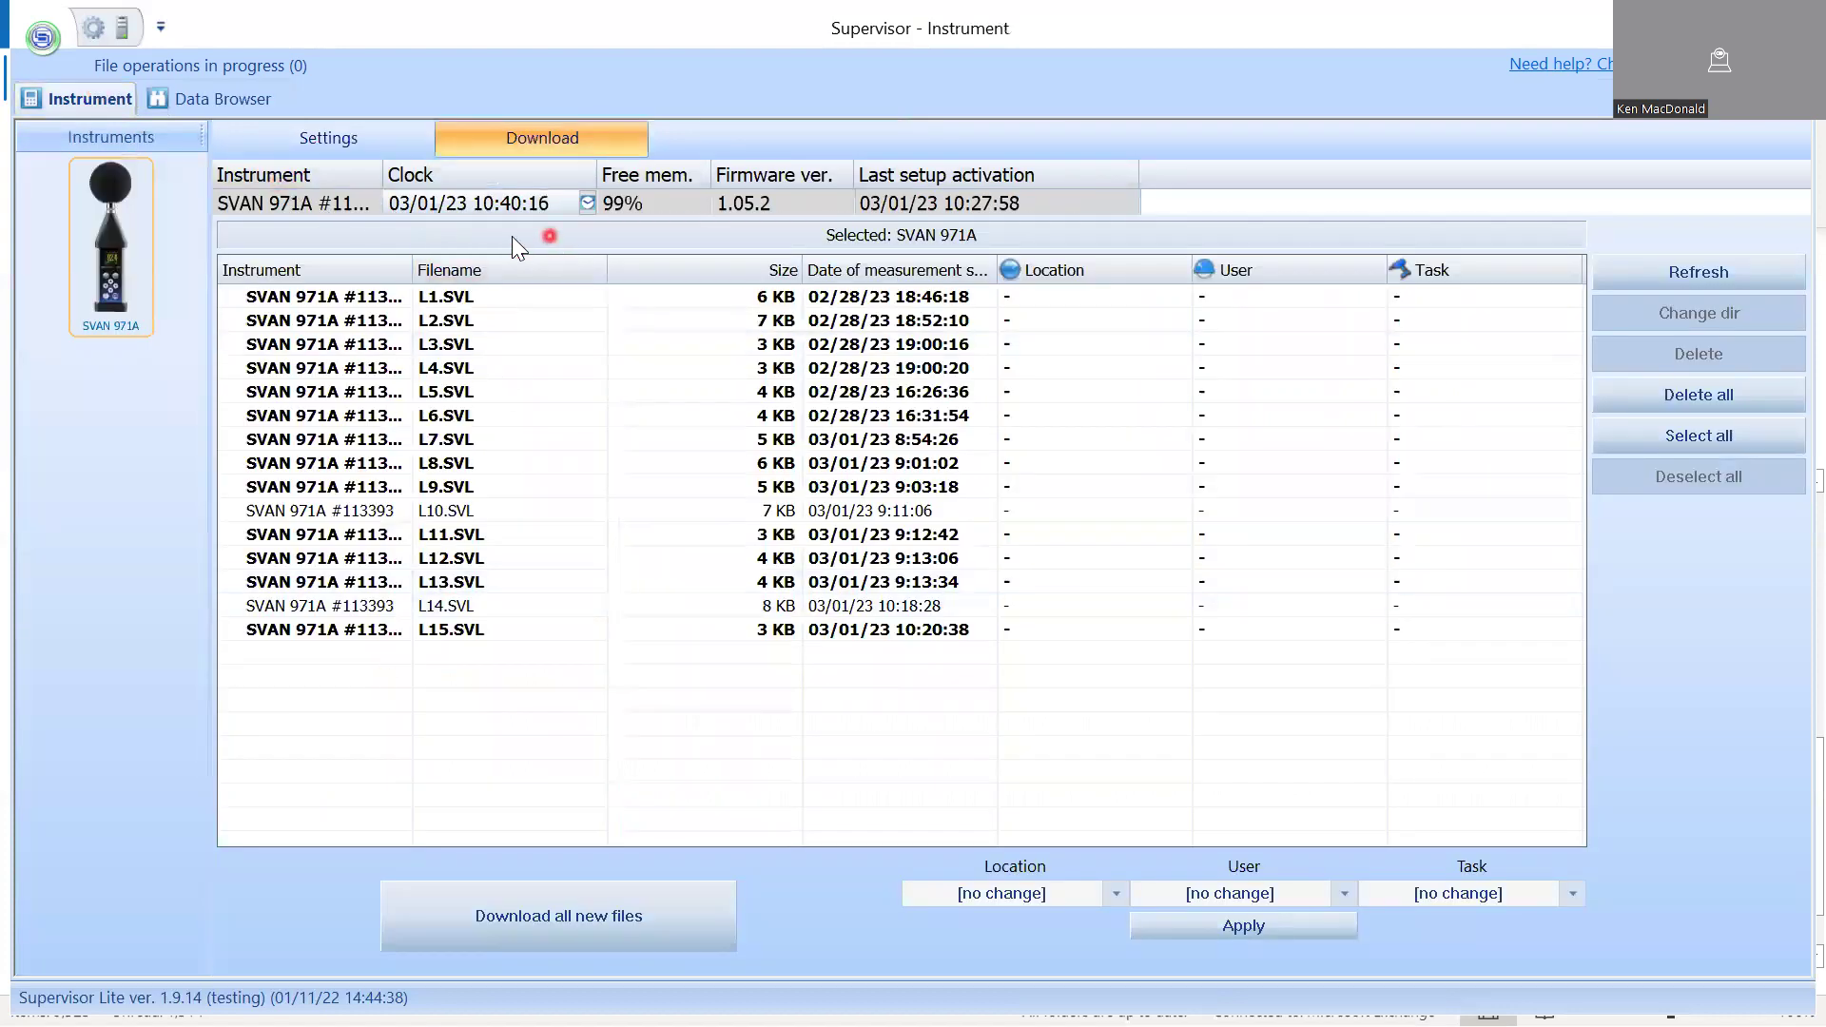
- Return to the SVAN 971A's Measurement settings page
click(308, 143)
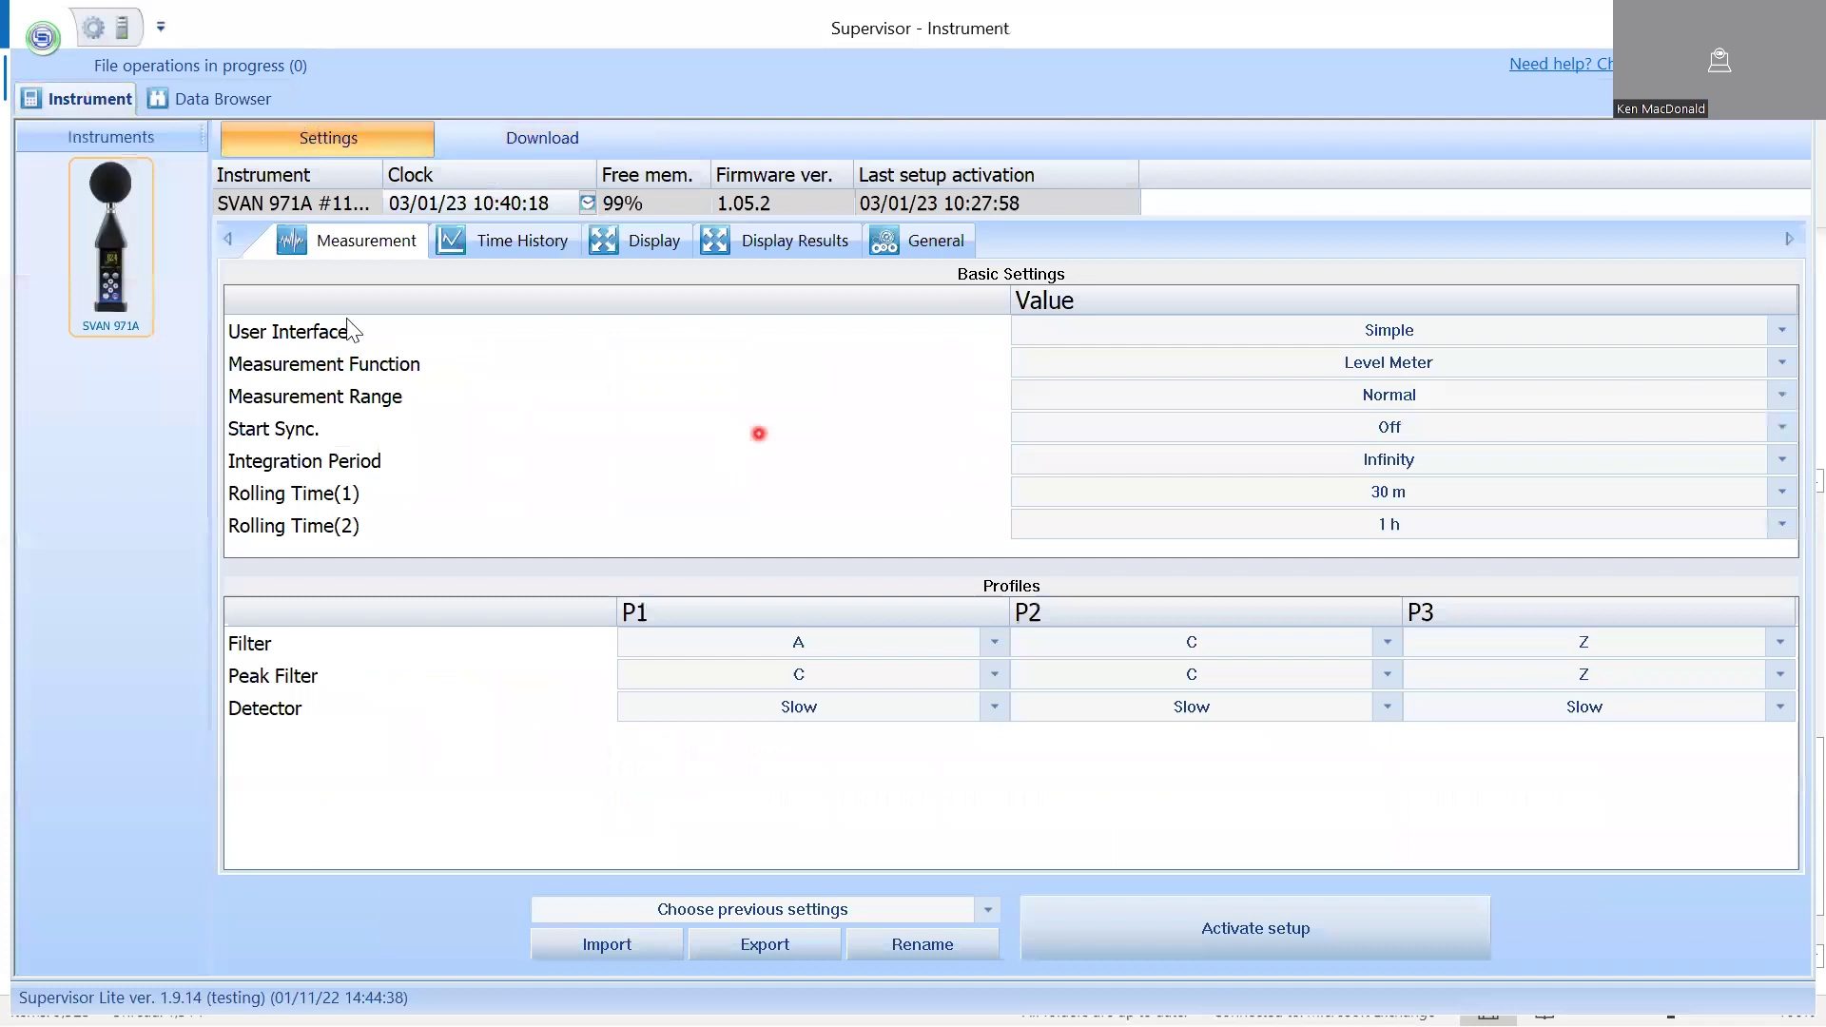